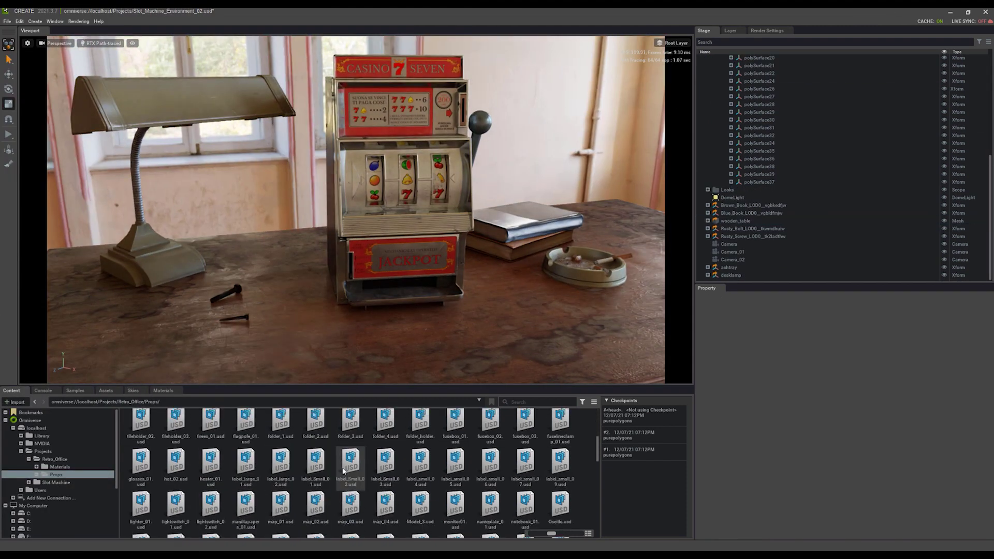
Place the shelf_02 prop on the desk, then delete it.
{"action": "scroll", "coordinate": [344, 470], "scroll_direction": "up", "scroll_amount": 2}
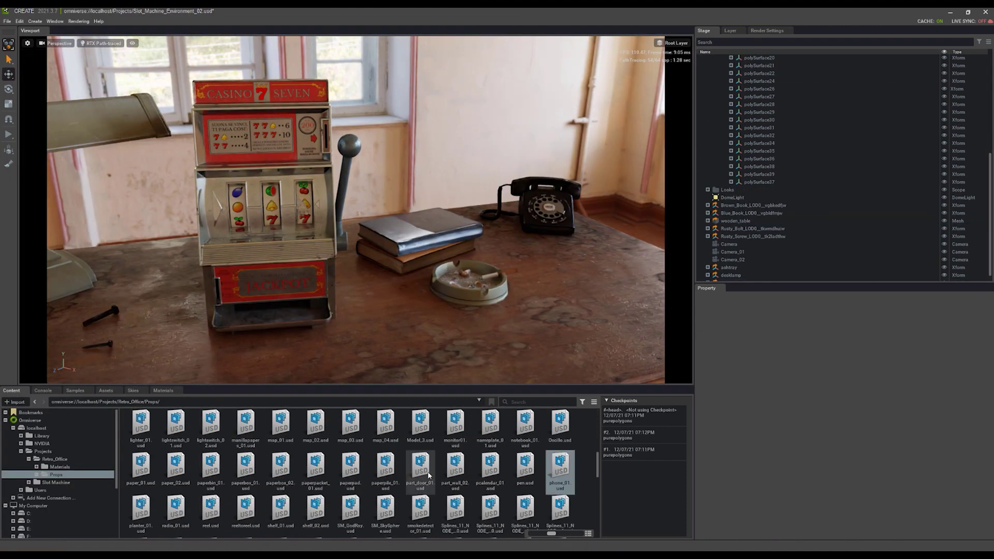
{"action": "left_click_drag", "start_coordinate": [315, 511], "coordinate": [472, 214]}
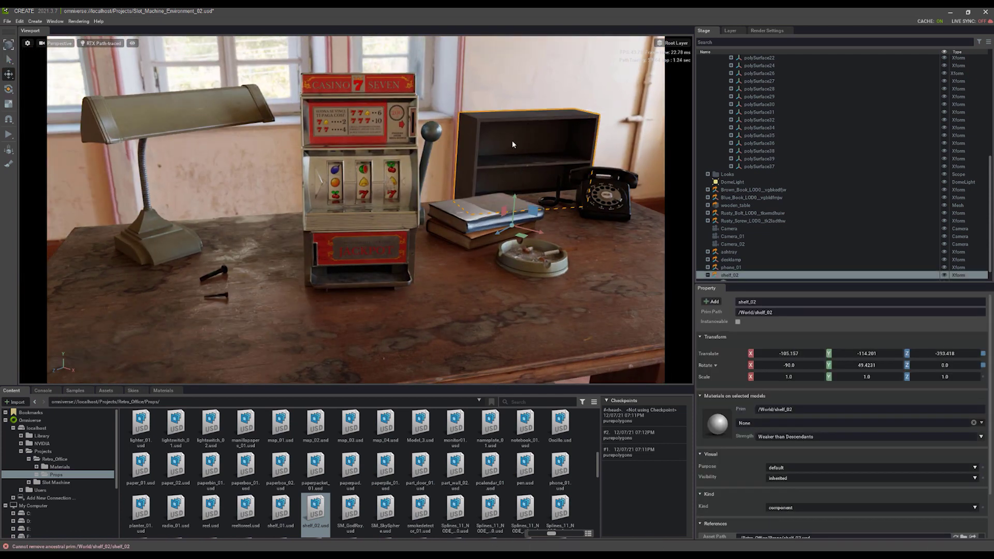
{"action": "key", "text": "Delete"}
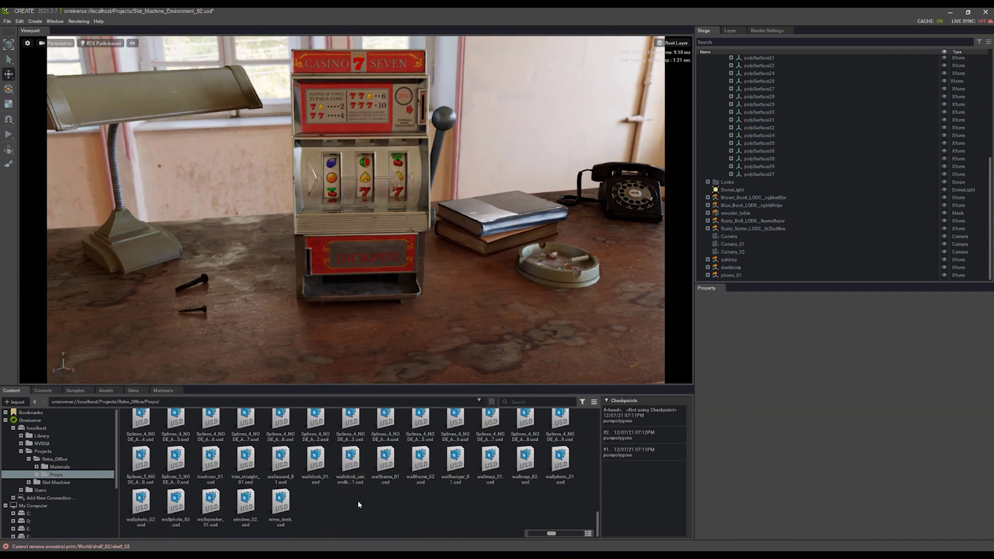
Add the green book_01 to the book stack and a blue book to the desk.
{"action": "scroll", "coordinate": [359, 501], "scroll_direction": "up", "scroll_amount": 5}
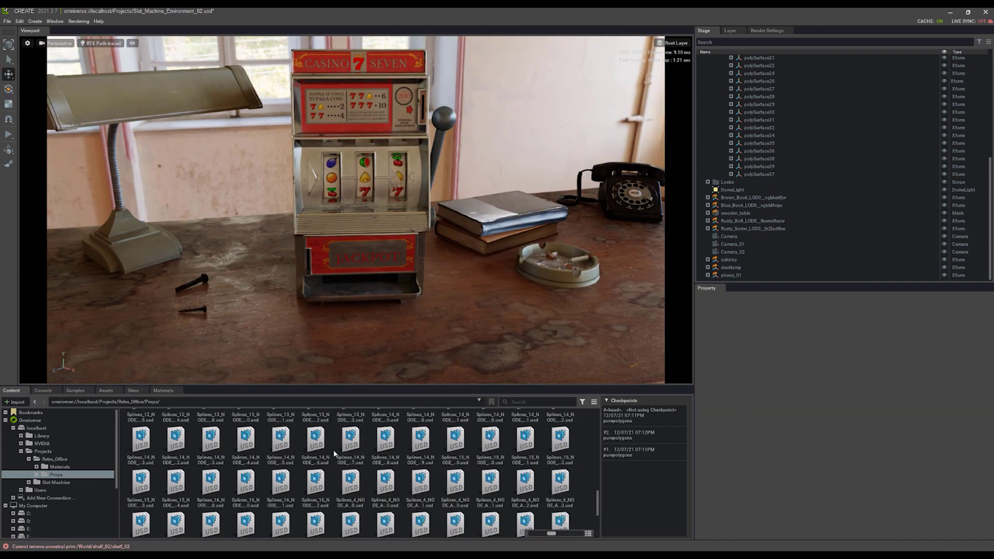
{"action": "left_click_drag", "start_coordinate": [455, 429], "coordinate": [482, 207]}
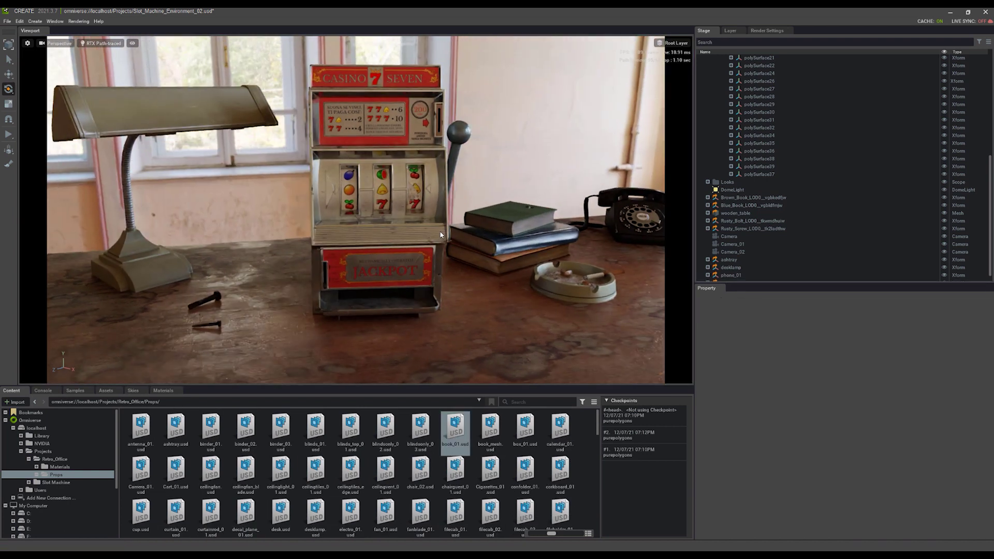
{"action": "left_click_drag", "start_coordinate": [490, 429], "coordinate": [240, 230]}
Drag a cup into the scene, then delete it.
{"action": "scroll", "coordinate": [358, 477], "scroll_direction": "down", "scroll_amount": 2}
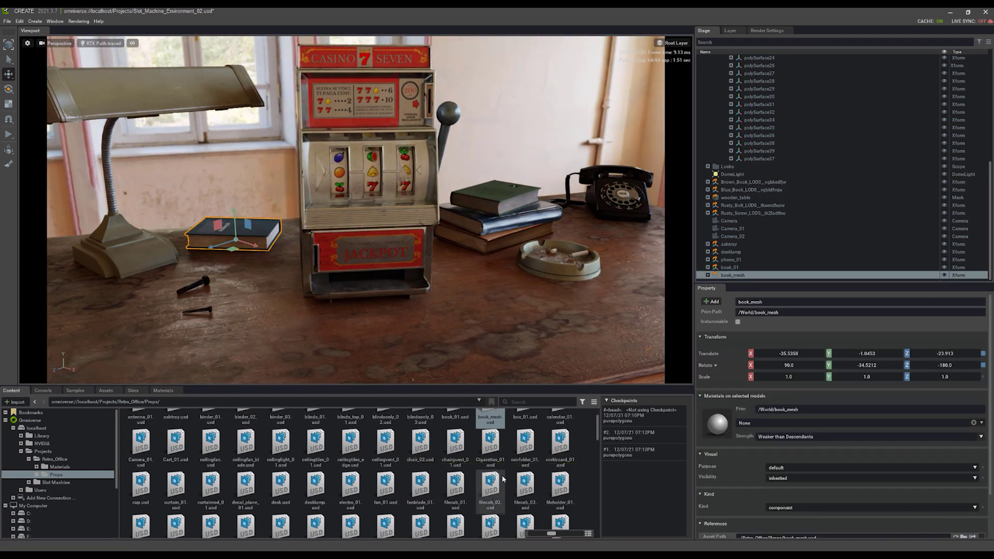
{"action": "left_click_drag", "start_coordinate": [141, 487], "coordinate": [248, 284]}
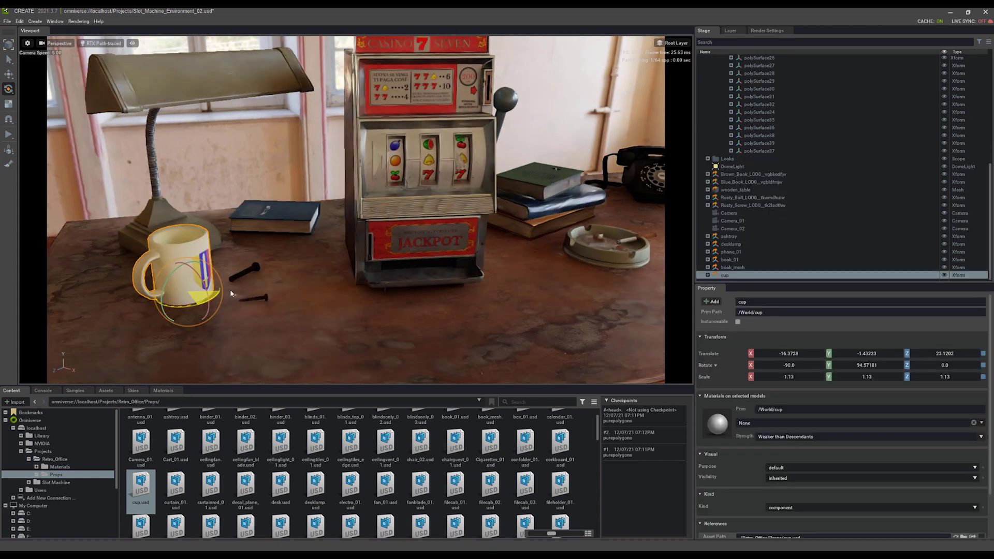
{"action": "key", "text": "Delete"}
{"action": "key", "text": "w"}
Stack three yellow folder props and place the glasses on top of the books.
{"action": "scroll", "coordinate": [259, 466], "scroll_direction": "down", "scroll_amount": 1}
{"action": "left_click_drag", "start_coordinate": [281, 500], "coordinate": [187, 342]}
{"action": "left_click_drag", "start_coordinate": [315, 511], "coordinate": [124, 316]}
{"action": "left_click_drag", "start_coordinate": [386, 505], "coordinate": [114, 311]}
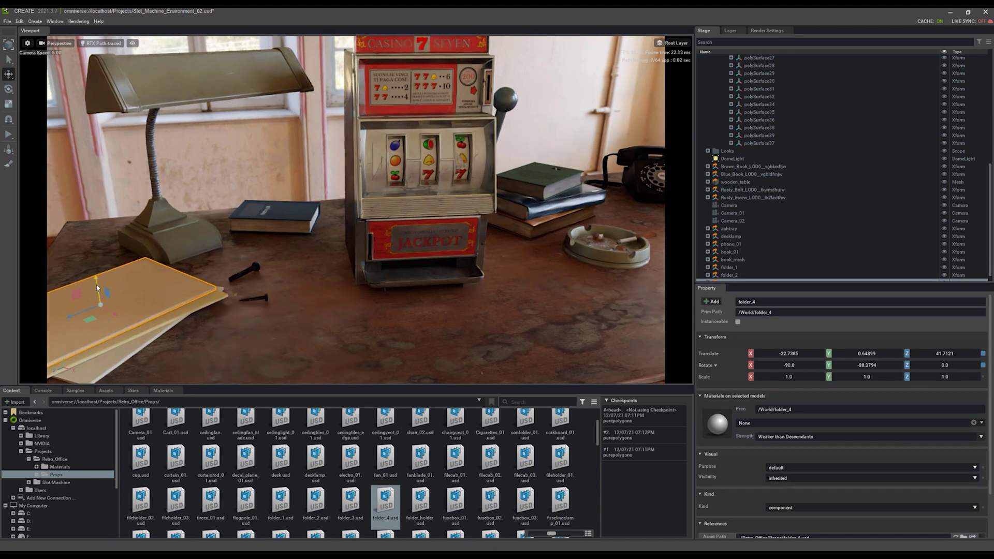
{"action": "scroll", "coordinate": [162, 480], "scroll_direction": "down", "scroll_amount": 1}
{"action": "left_click_drag", "start_coordinate": [141, 489], "coordinate": [575, 217]}
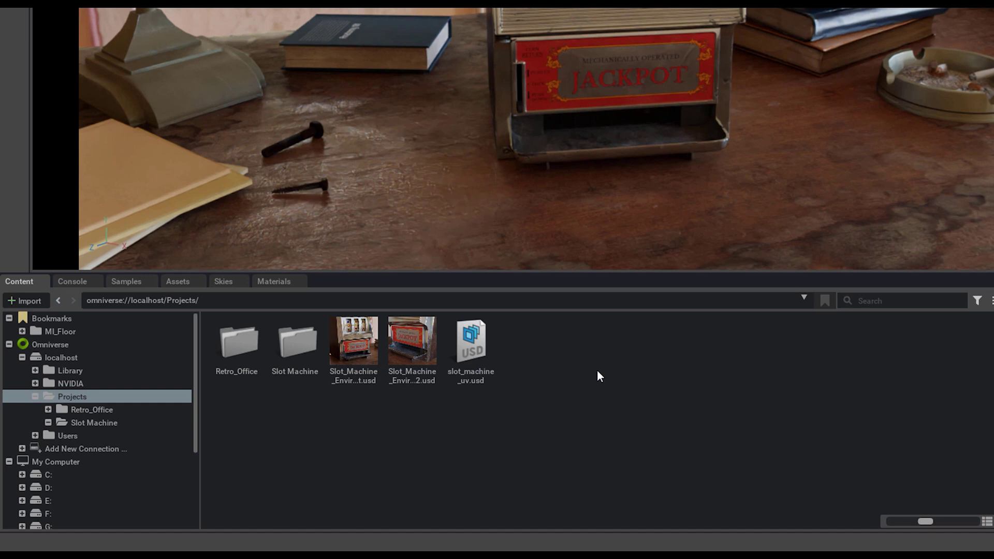
Float the Content browser and dock it by the Stage, then beside the Property panel.
{"action": "left_click_drag", "start_coordinate": [15, 282], "coordinate": [581, 0]}
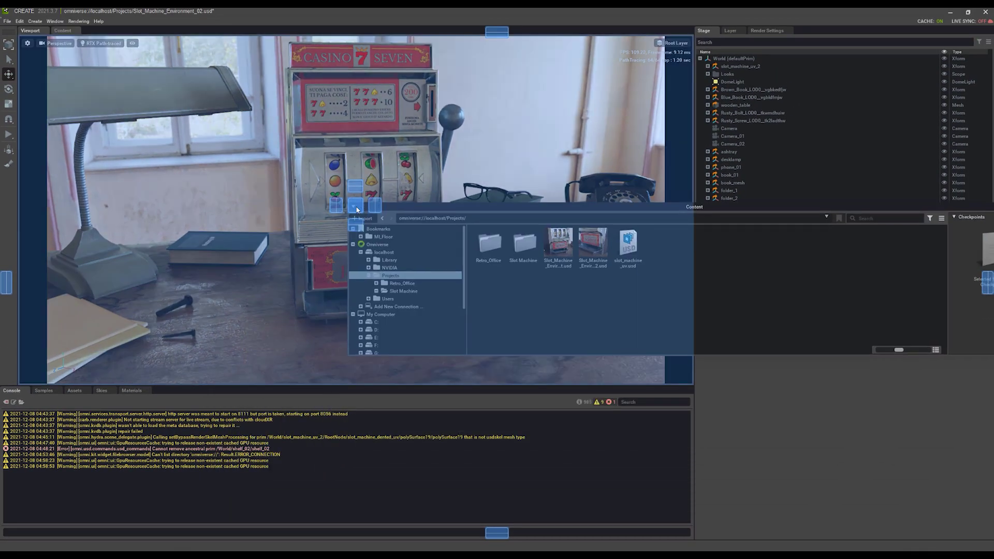
{"action": "left_click_drag", "start_coordinate": [357, 210], "coordinate": [847, 158]}
{"action": "left_click_drag", "start_coordinate": [807, 30], "coordinate": [847, 413]}
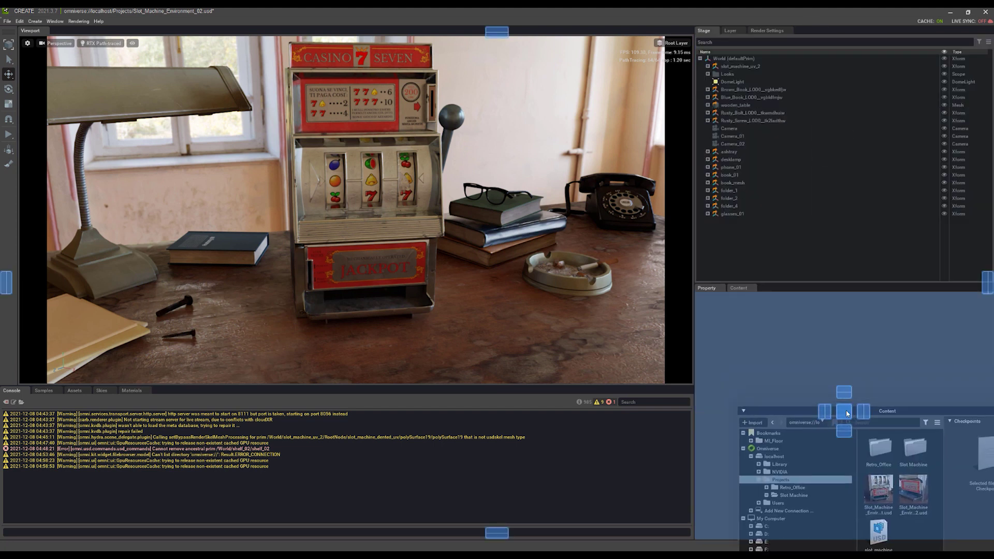
{"action": "left_click_drag", "start_coordinate": [847, 413], "coordinate": [847, 413]}
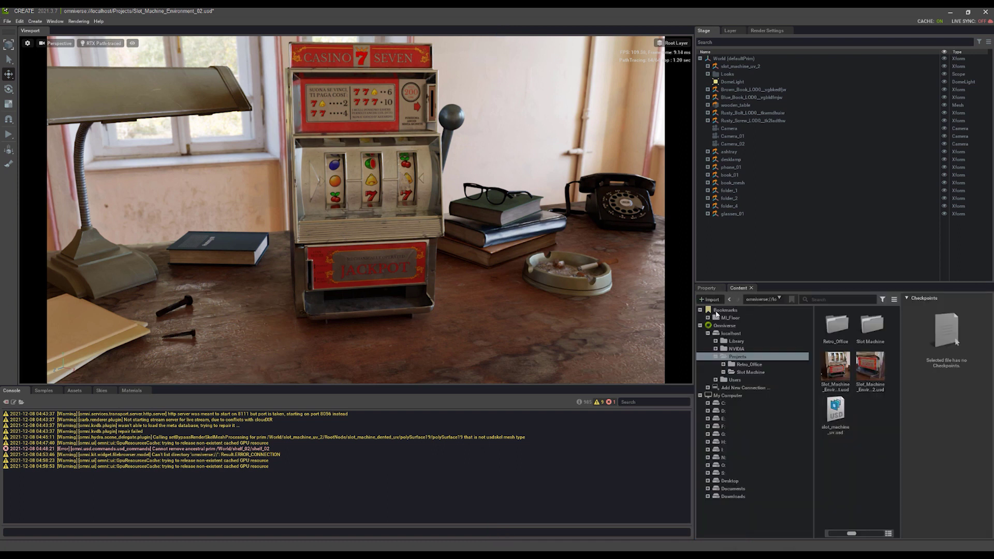
{"action": "left_click_drag", "start_coordinate": [740, 288], "coordinate": [348, 465]}
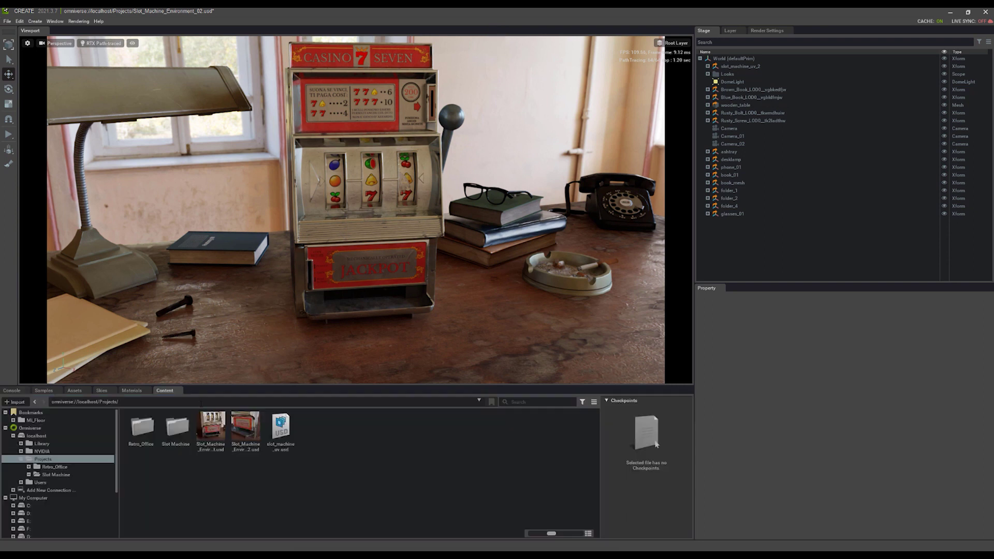
Return the Content browser to the bottom dock, placed before the Console tab.
{"action": "left_click_drag", "start_coordinate": [170, 395], "coordinate": [327, 464]}
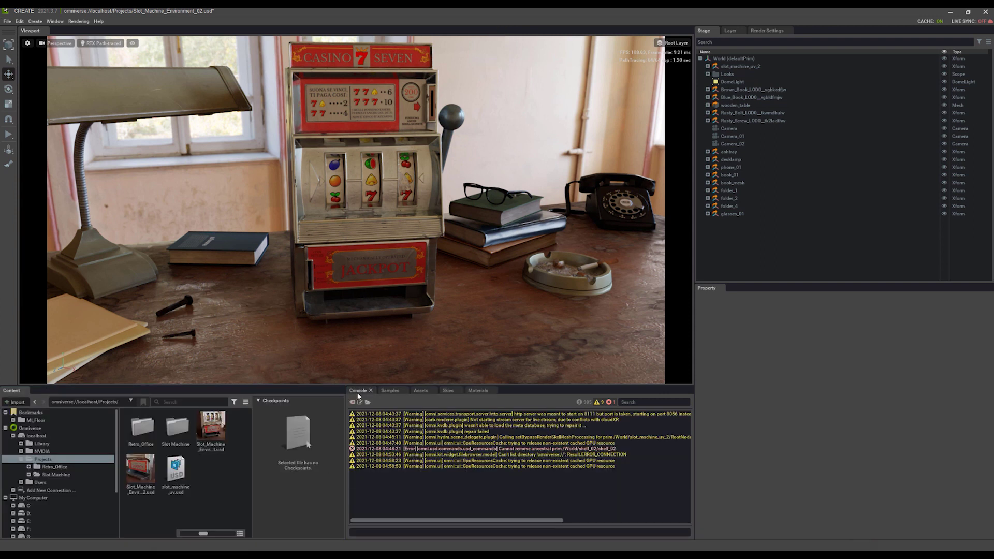
{"action": "left_click_drag", "start_coordinate": [12, 392], "coordinate": [347, 462]}
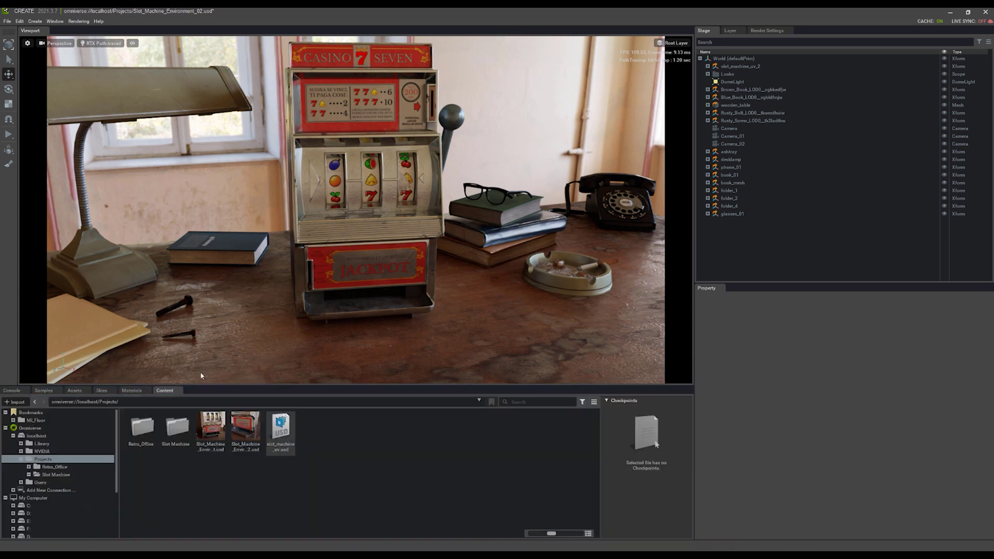
{"action": "left_click_drag", "start_coordinate": [159, 394], "coordinate": [50, 391]}
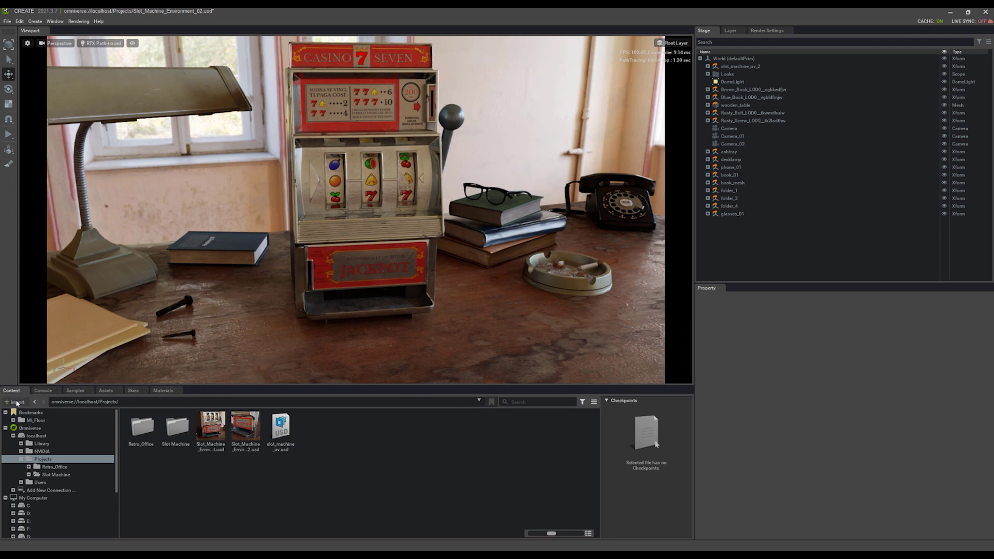
Collapse the Omniverse, Bookmarks and My Computer branches, then expand My Computer's drives.
{"action": "scroll", "coordinate": [117, 450], "scroll_direction": "down", "scroll_amount": 2}
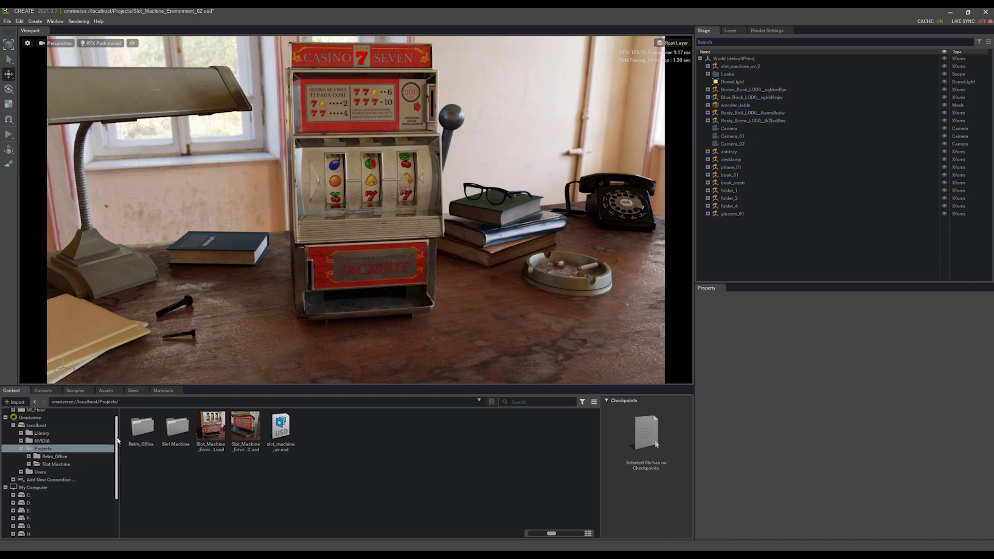
{"action": "scroll", "coordinate": [118, 450], "scroll_direction": "down", "scroll_amount": 5}
{"action": "scroll", "coordinate": [109, 430], "scroll_direction": "up", "scroll_amount": 8}
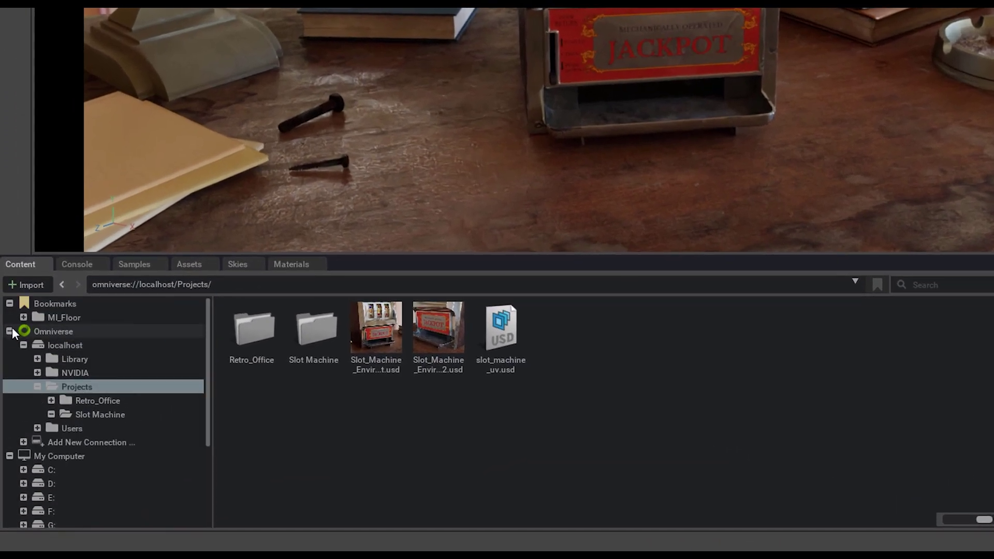
{"action": "left_click", "coordinate": [11, 328]}
{"action": "left_click", "coordinate": [10, 304]}
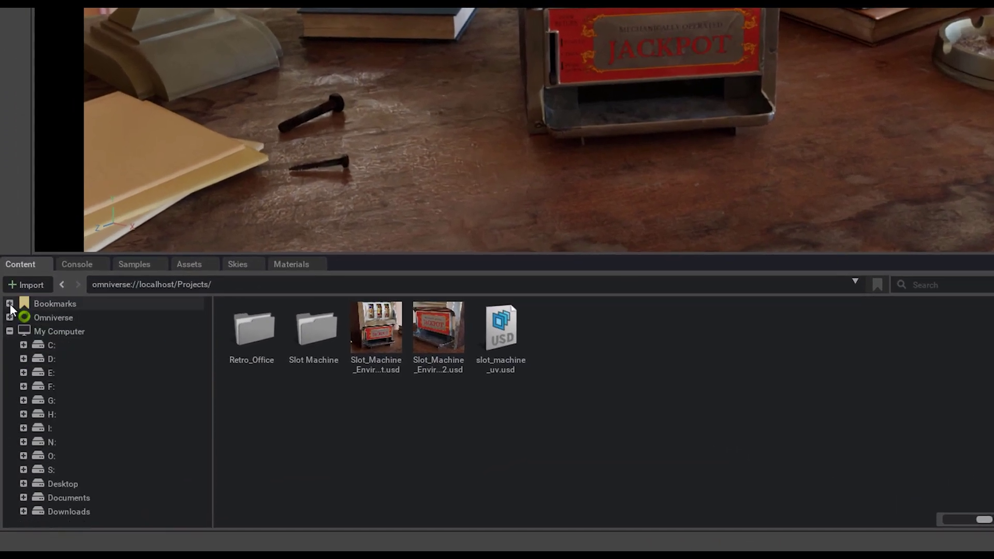
{"action": "left_click", "coordinate": [7, 333]}
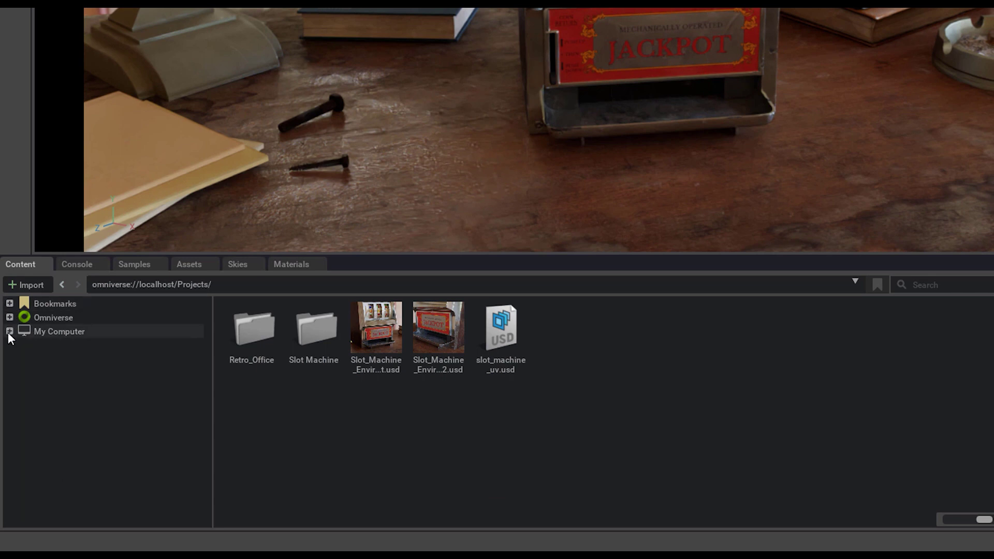
{"action": "left_click", "coordinate": [9, 332]}
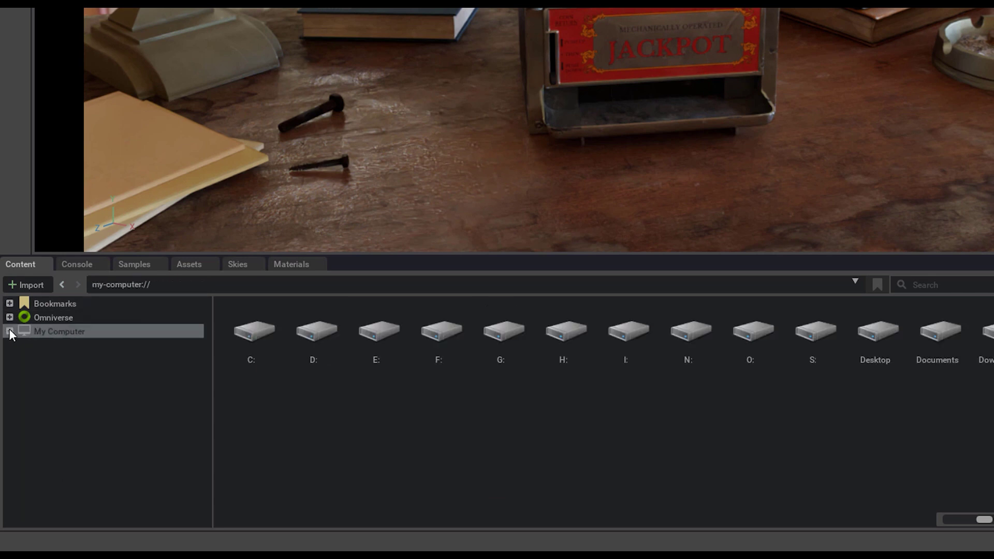
{"action": "left_click", "coordinate": [9, 331]}
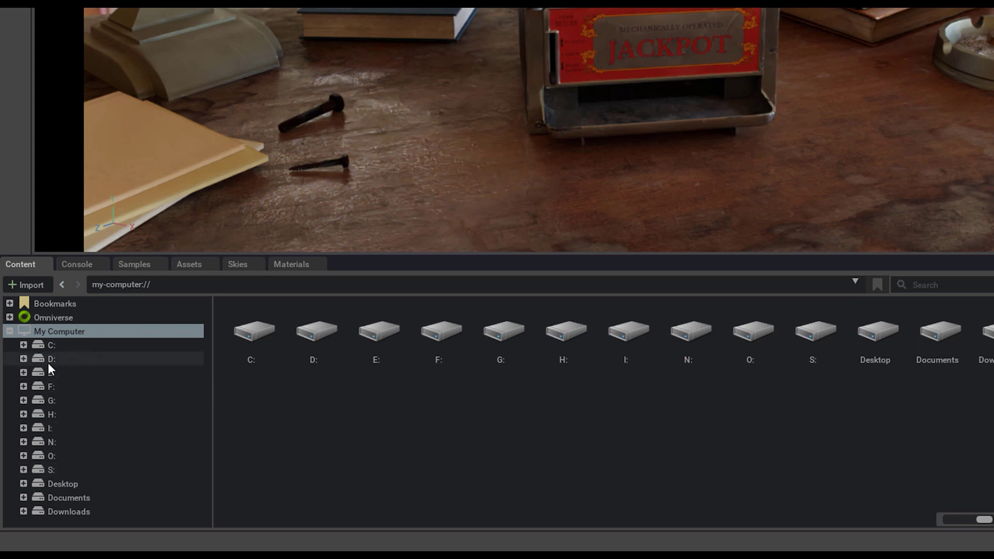
Expand the Omniverse branch and select the localhost server.
{"action": "left_click", "coordinate": [46, 319]}
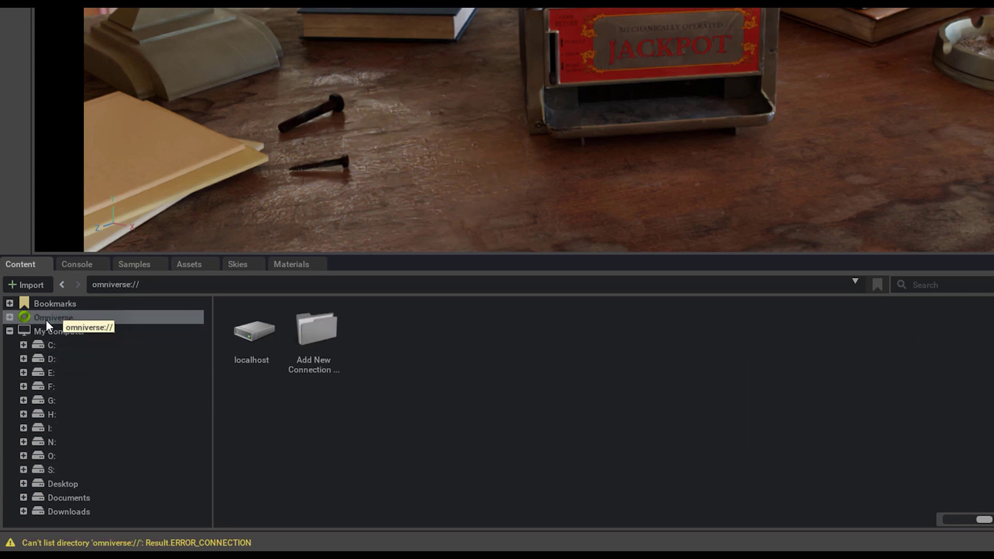
{"action": "left_click", "coordinate": [10, 317]}
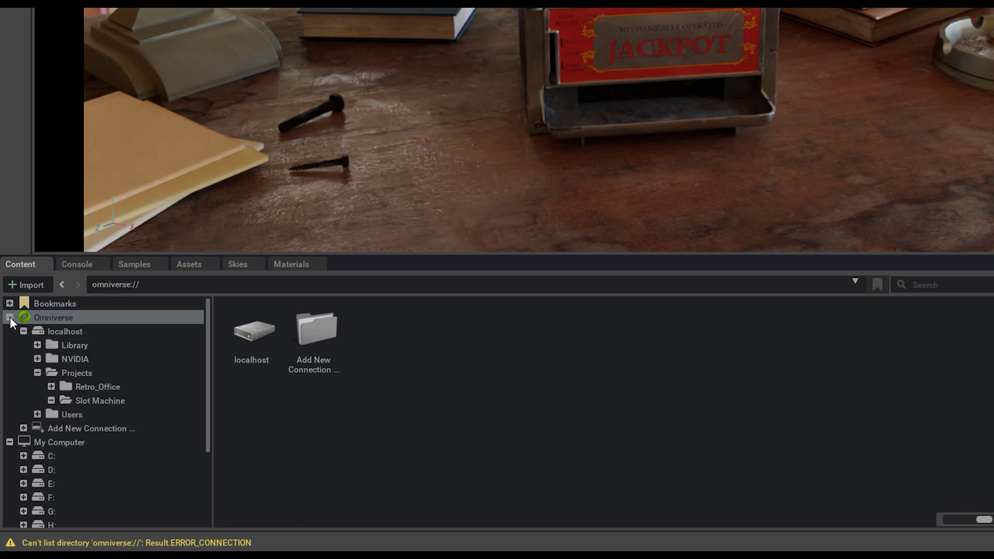
{"action": "left_click", "coordinate": [24, 330]}
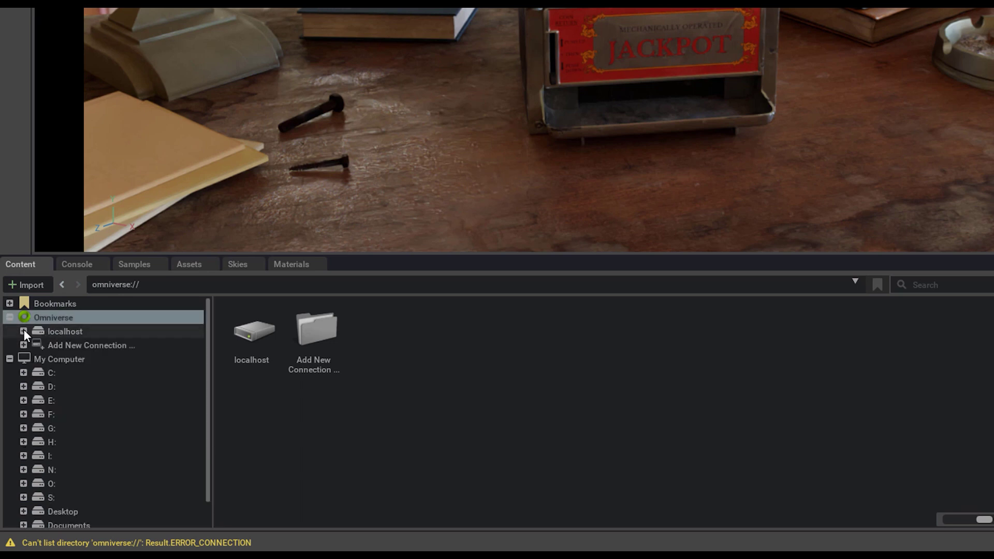
{"action": "left_click", "coordinate": [64, 332]}
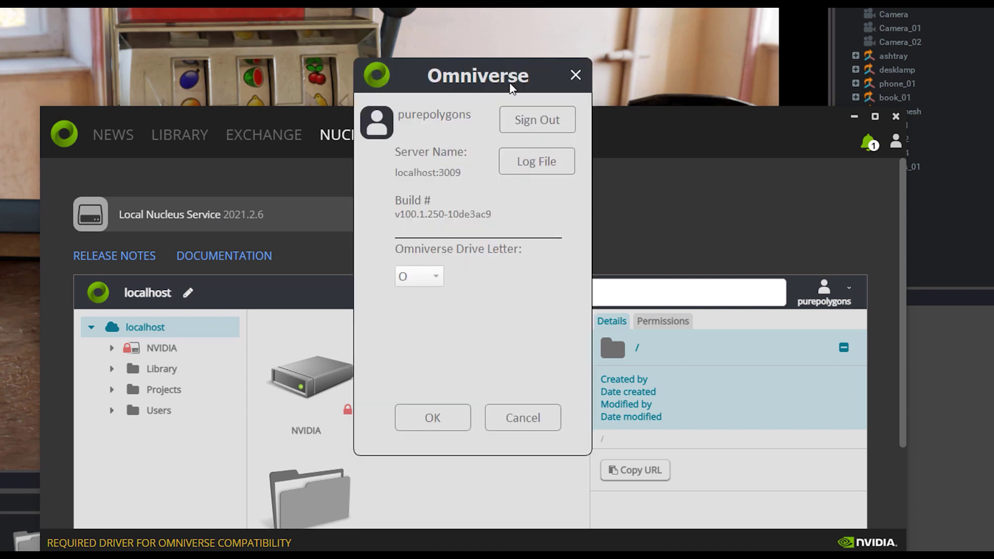
{"action": "left_click_drag", "start_coordinate": [481, 72], "coordinate": [642, 8]}
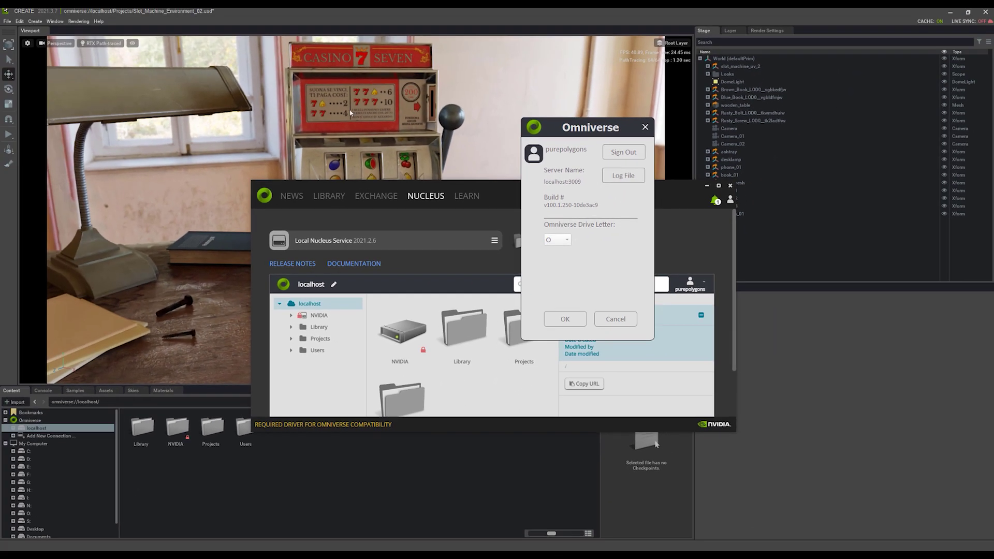
{"action": "left_click", "coordinate": [643, 128]}
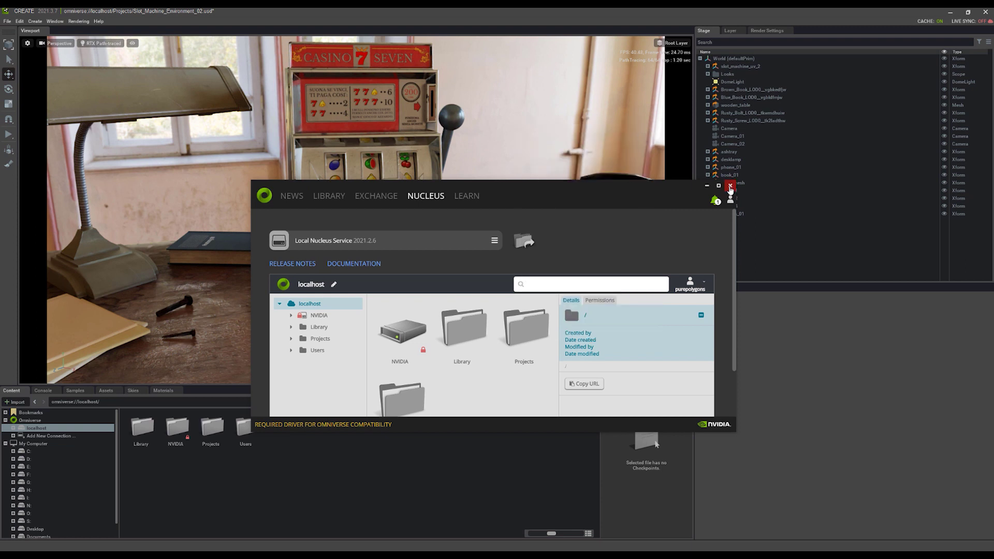
{"action": "left_click", "coordinate": [730, 186]}
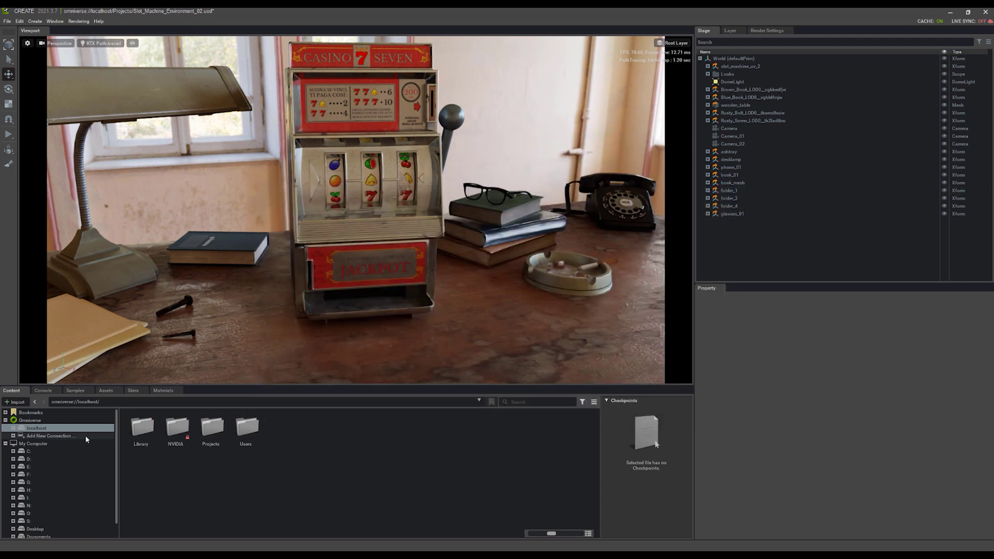
Browse localhost's Projects folder and select Slot_Machine_Environment_02.usd.
{"action": "left_click", "coordinate": [29, 421]}
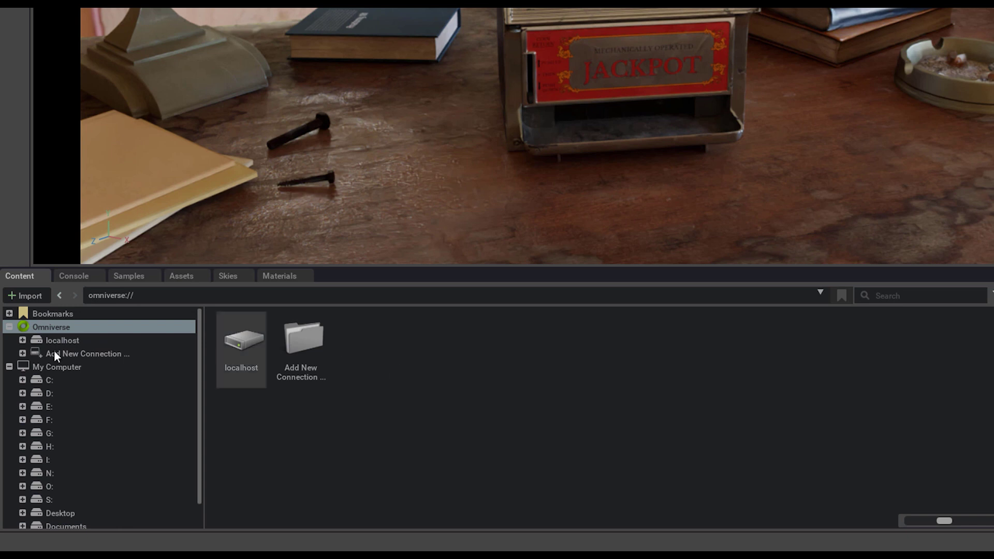
{"action": "left_click", "coordinate": [22, 340]}
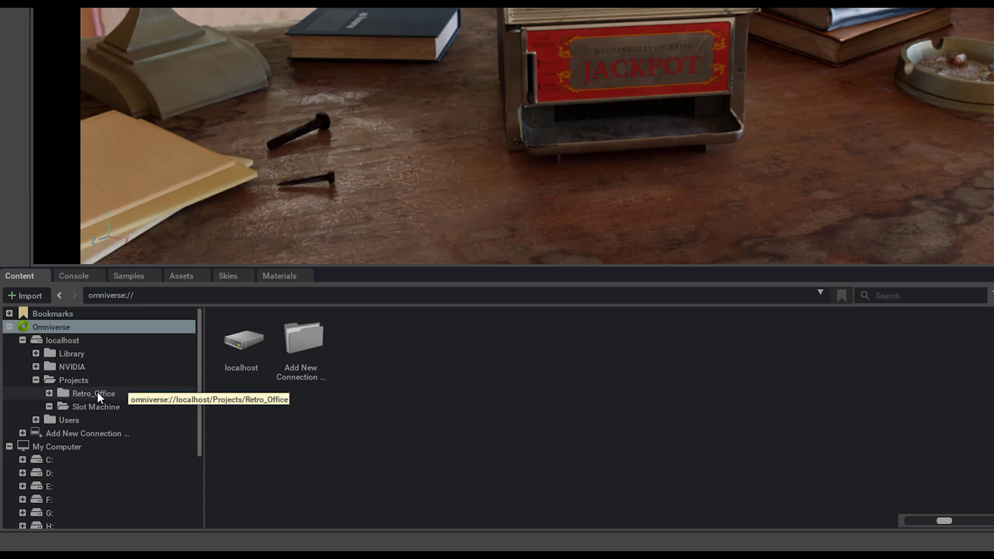
{"action": "left_click", "coordinate": [76, 382]}
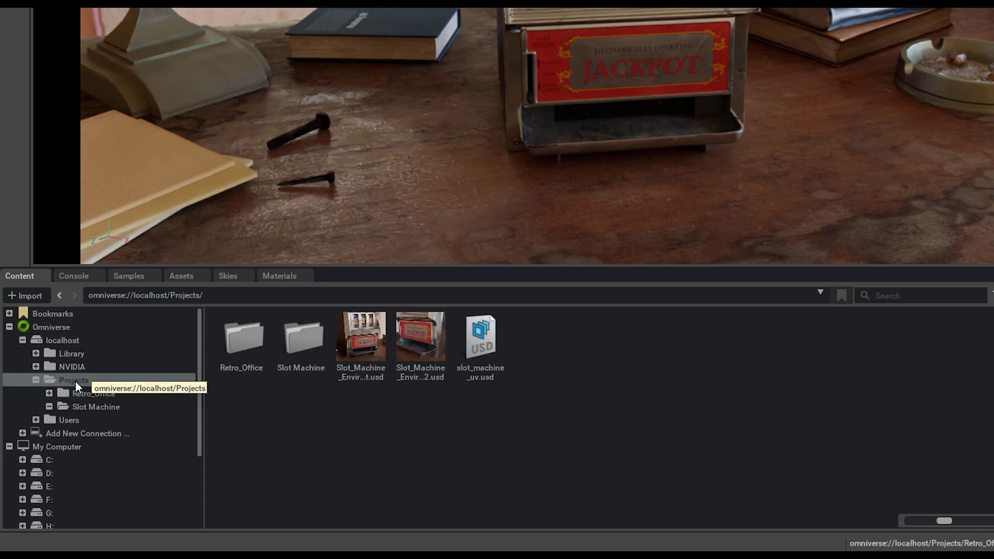
{"action": "left_click", "coordinate": [428, 343]}
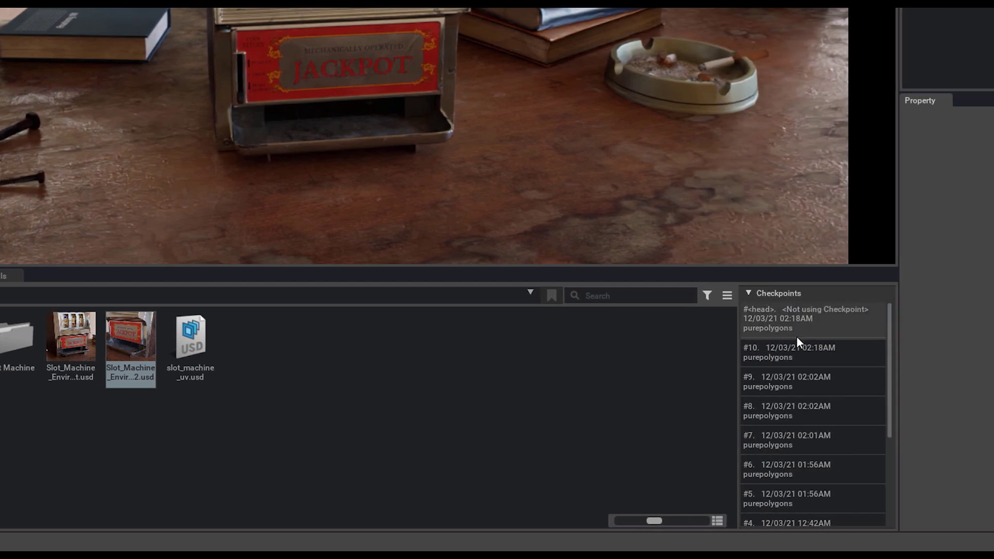
Scroll through the Checkpoints list, then open and expand Retro_Office in the tree.
{"action": "mouse_move", "coordinate": [890, 331]}
{"action": "left_mouse_down"}
{"action": "mouse_move", "coordinate": [890, 413]}
{"action": "mouse_move", "coordinate": [900, 328]}
{"action": "left_mouse_up"}
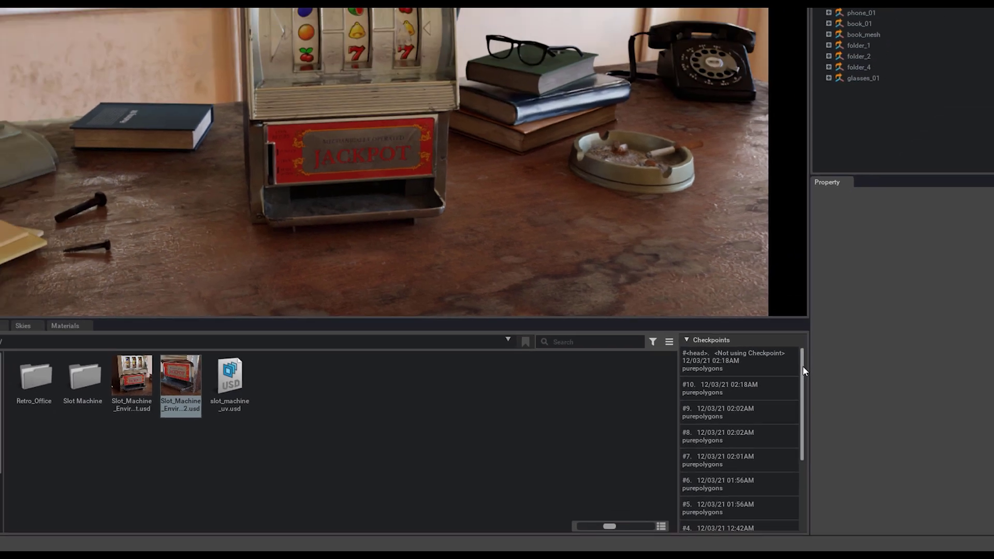
{"action": "left_click_drag", "start_coordinate": [889, 329], "coordinate": [894, 411]}
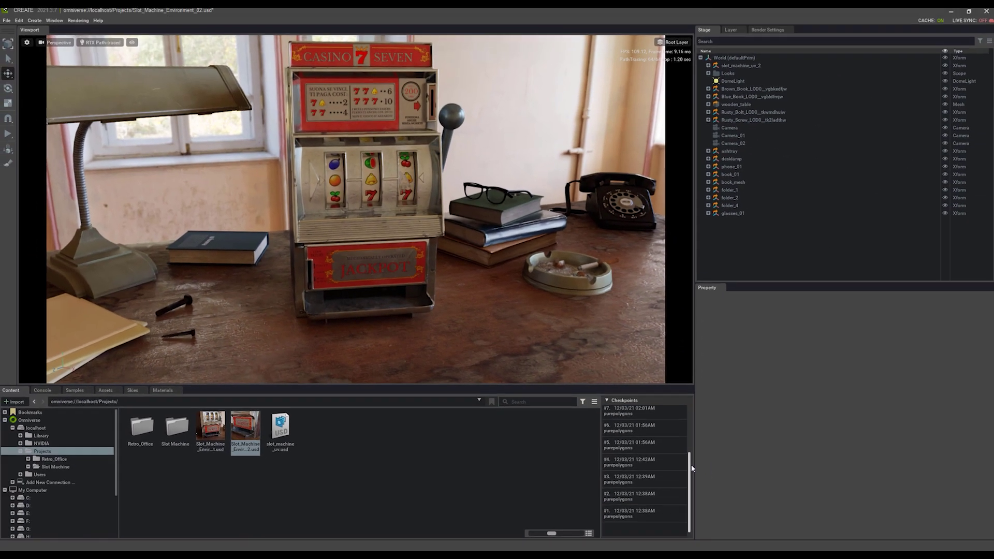
{"action": "left_click_drag", "start_coordinate": [692, 469], "coordinate": [694, 419]}
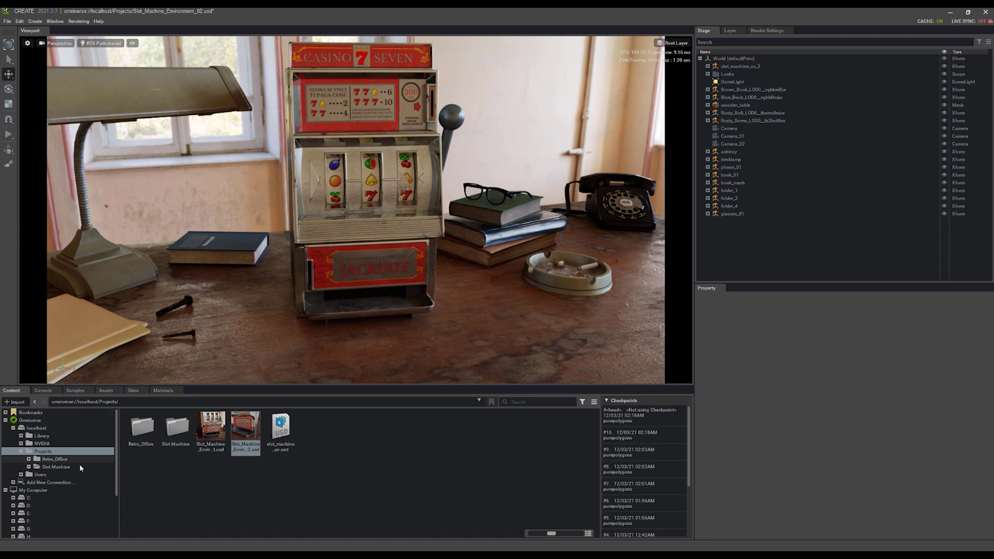
{"action": "left_click", "coordinate": [52, 460]}
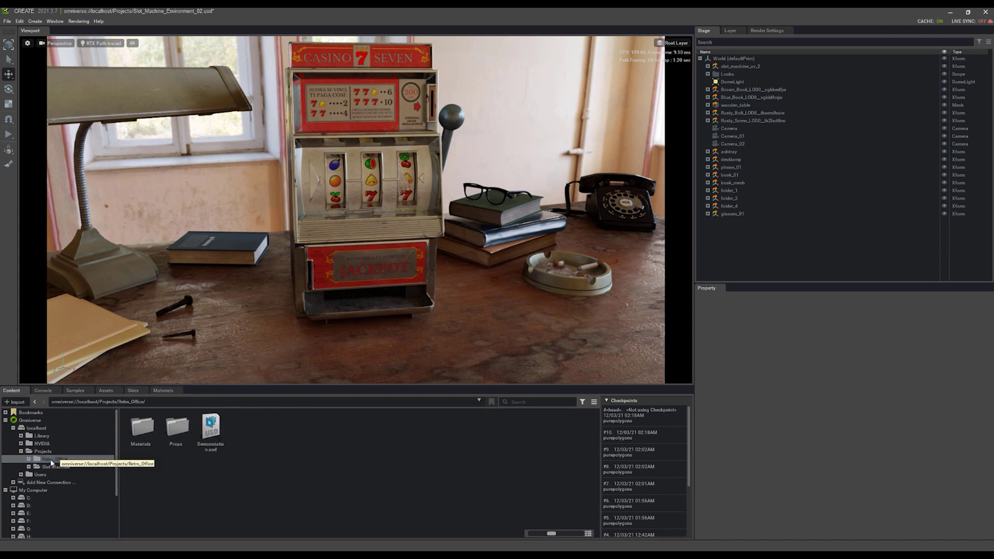
{"action": "left_click", "coordinate": [30, 460]}
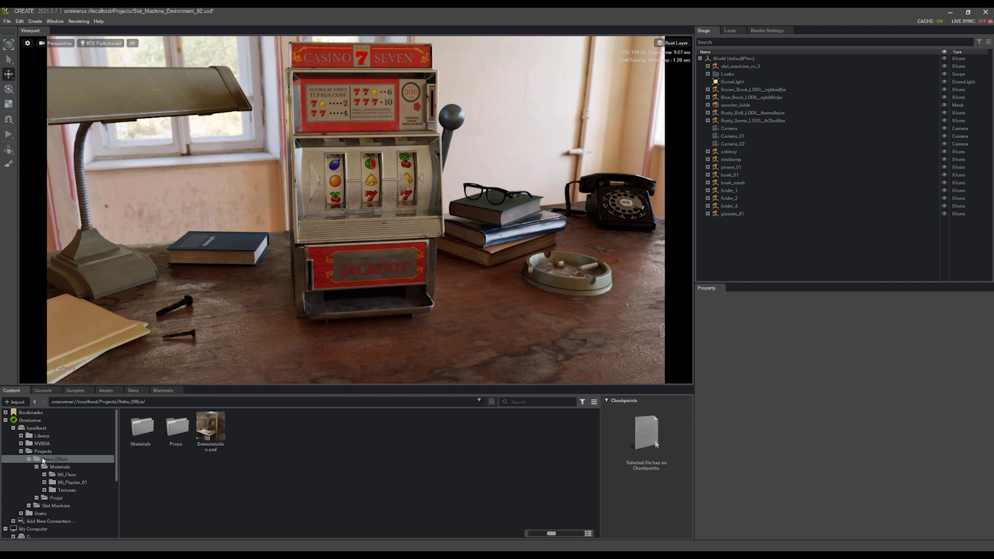
Bookmark Retro_Office's Materials folder as 'I like Materials'.
{"action": "left_click", "coordinate": [61, 468]}
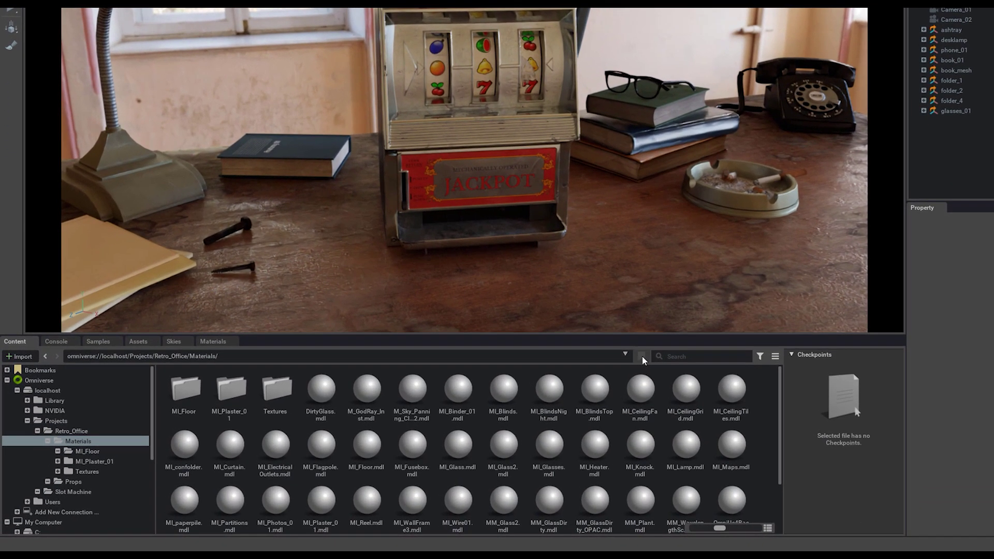
{"action": "left_click", "coordinate": [642, 356]}
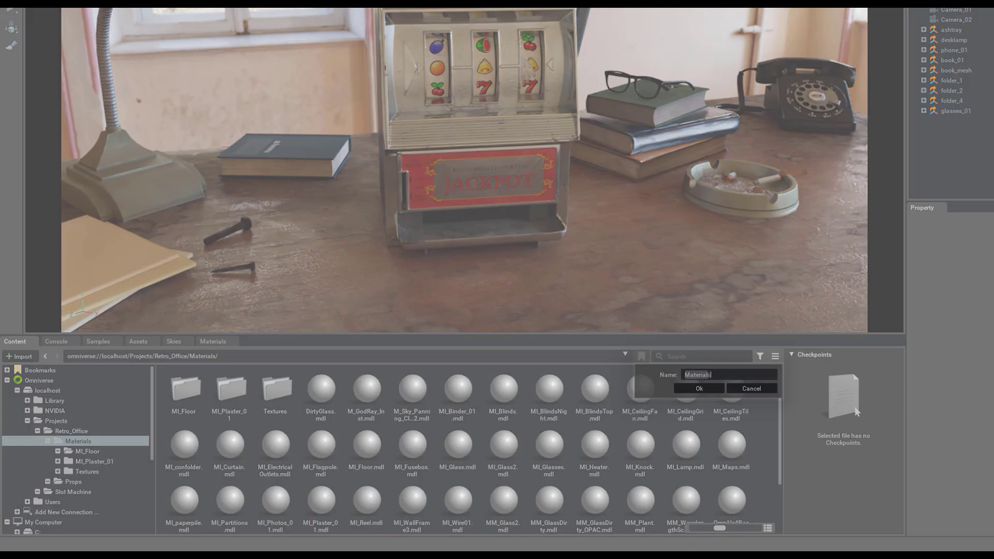
{"action": "type", "text": "I like"}
{"action": "left_click", "coordinate": [700, 388]}
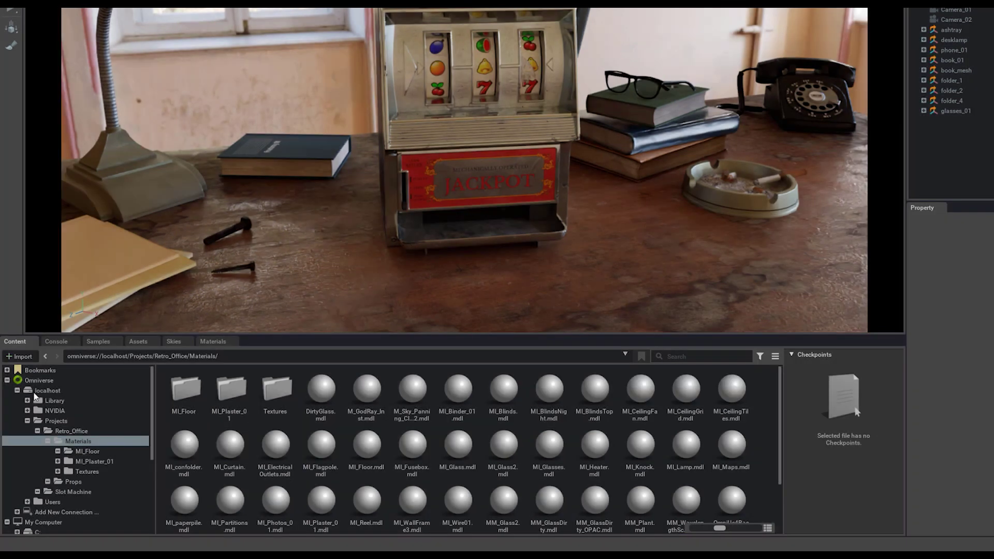
Test the MI_Floor and 'I like Materials' bookmarks, delete the latter, and show Projects.
{"action": "left_click", "coordinate": [7, 371]}
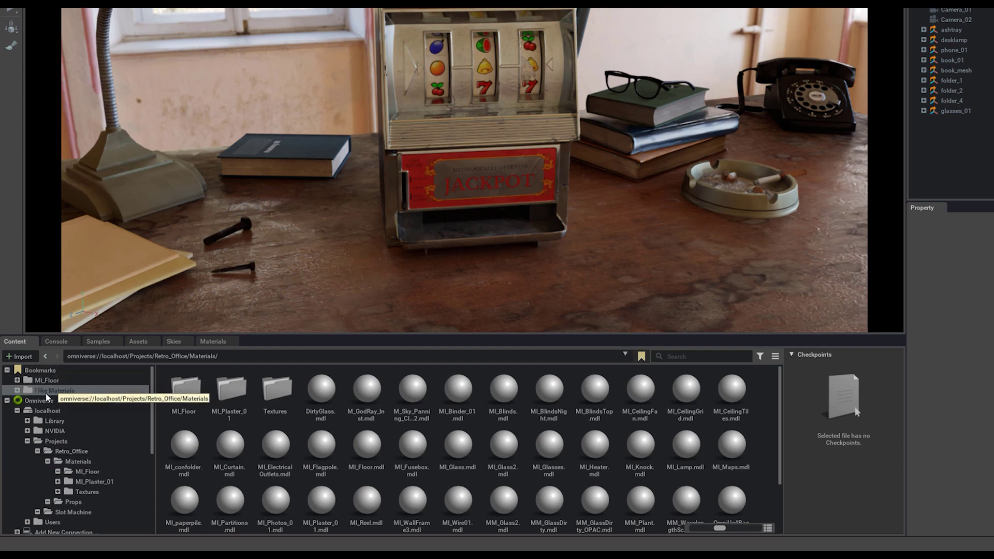
{"action": "left_click", "coordinate": [62, 383]}
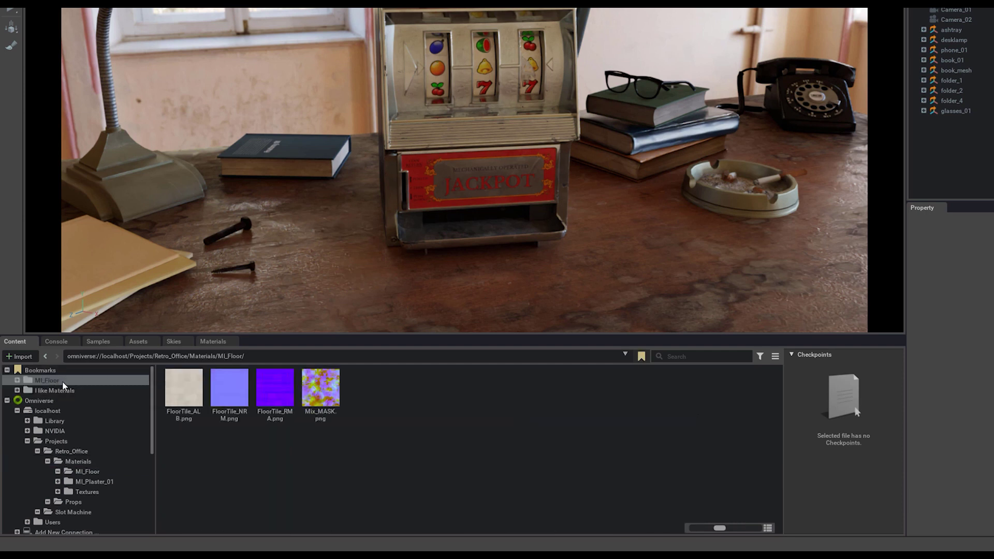
{"action": "left_click", "coordinate": [60, 387]}
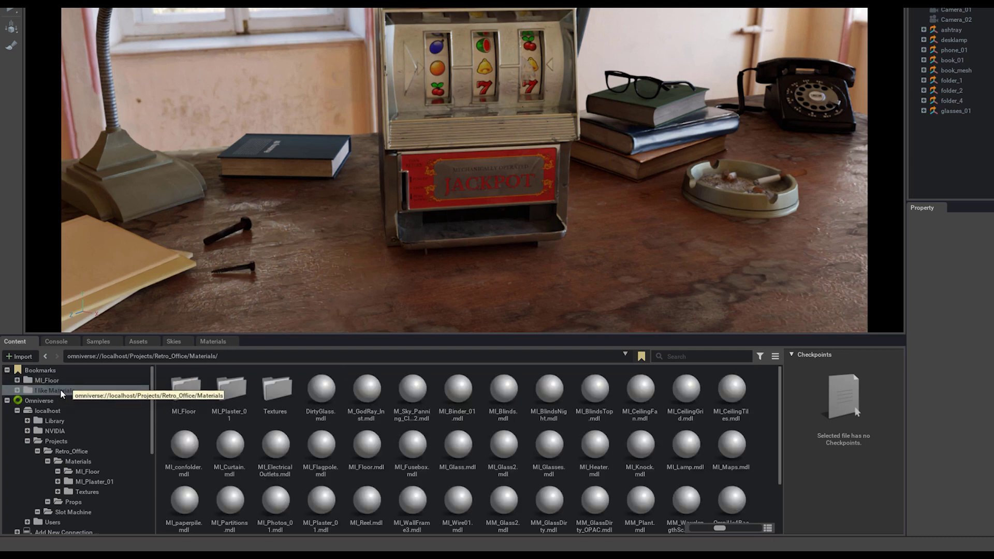
{"action": "right_click", "coordinate": [60, 390]}
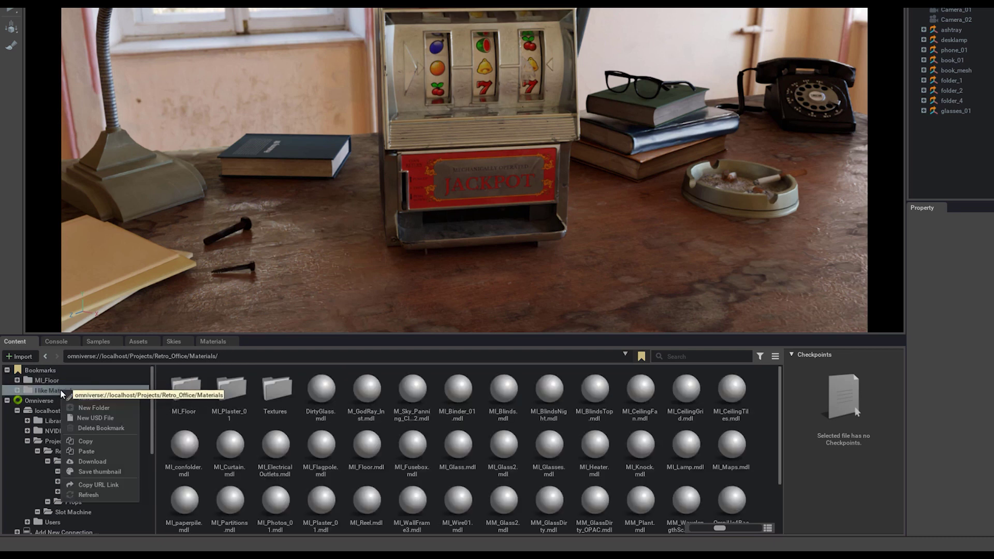
{"action": "left_click", "coordinate": [89, 427]}
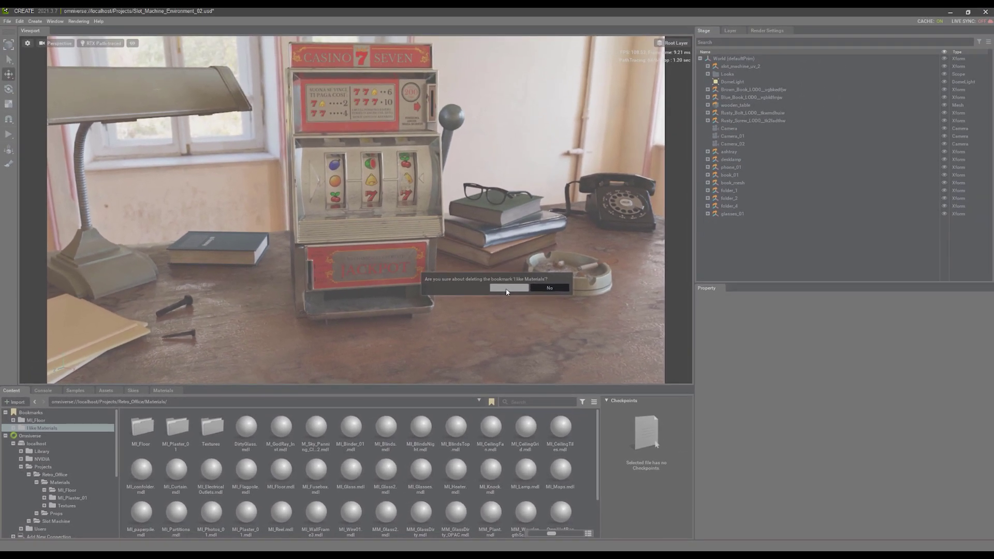
{"action": "left_click", "coordinate": [507, 288]}
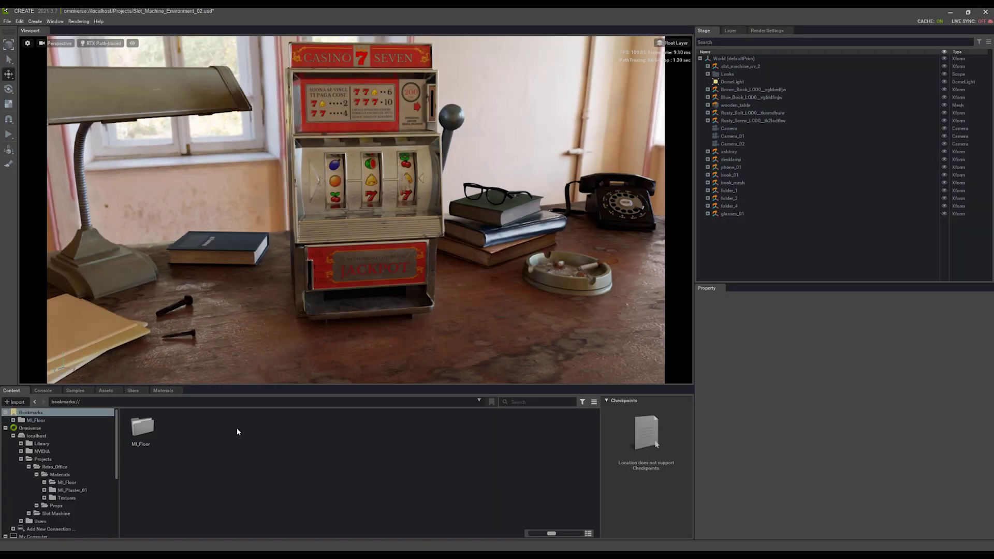
{"action": "left_click", "coordinate": [21, 459]}
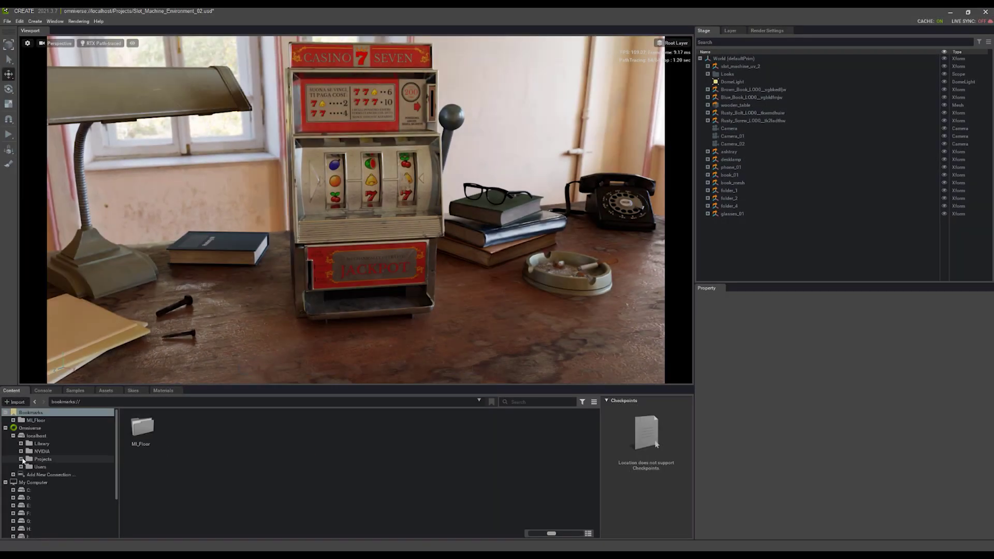
{"action": "left_click", "coordinate": [41, 460]}
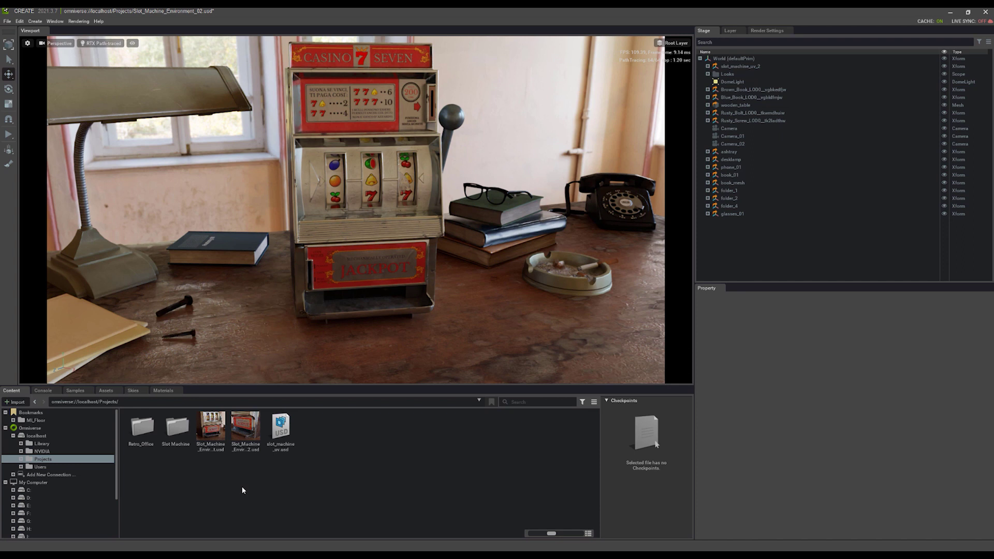
Open localhost's Projects folder and select Slot_Machine_Environment_02.usd.
{"action": "left_click", "coordinate": [37, 438]}
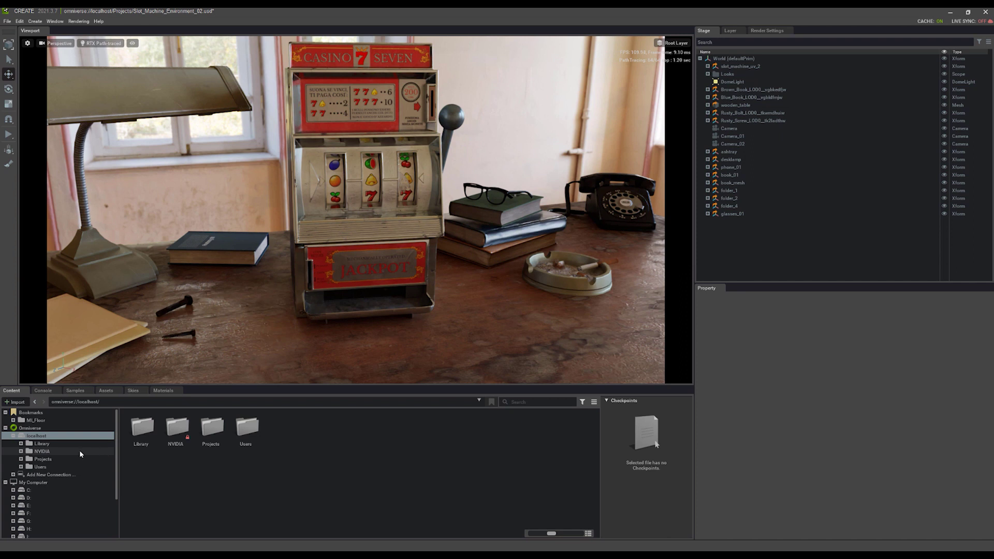
{"action": "left_click", "coordinate": [30, 459]}
{"action": "left_click", "coordinate": [21, 460]}
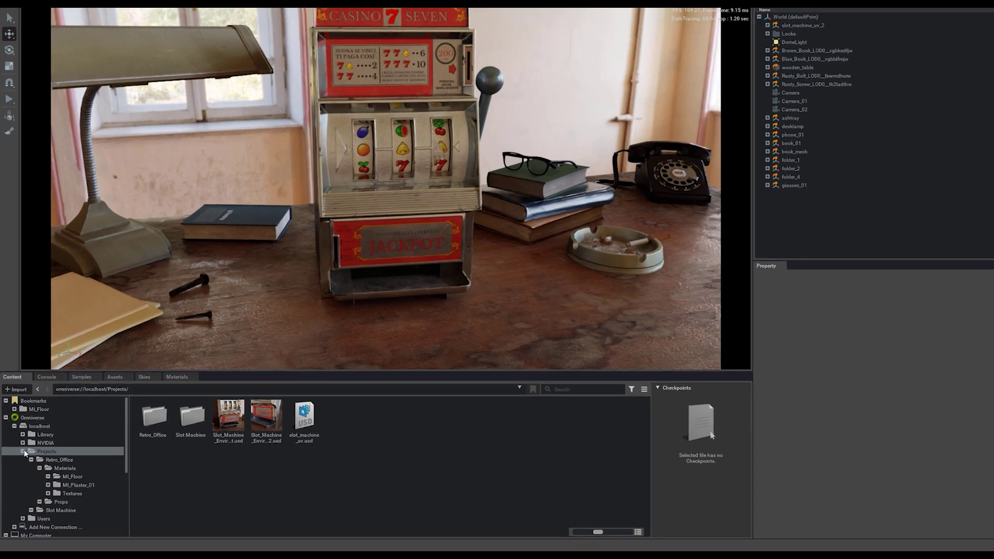
{"action": "left_click", "coordinate": [269, 425]}
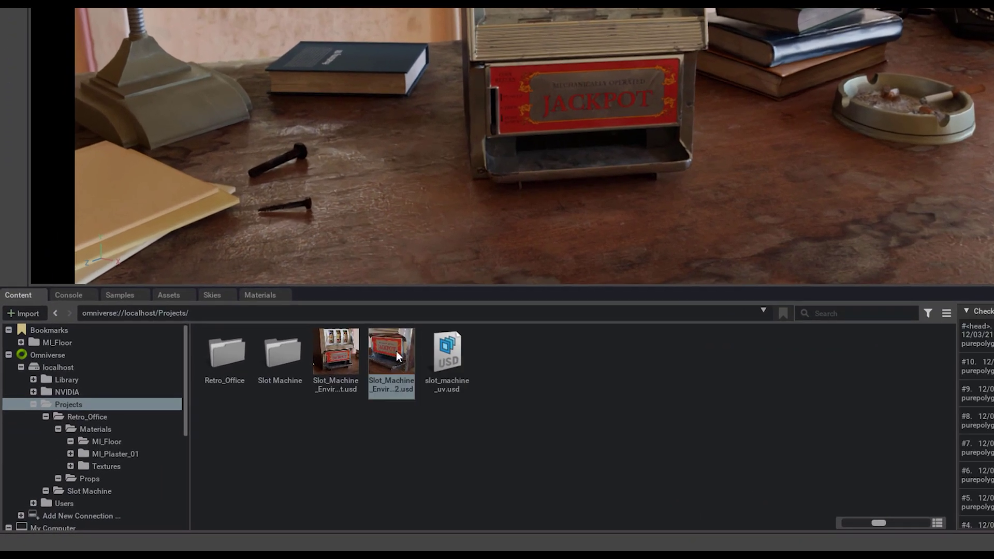
Copy the scene file's URL and paste it into the browser path field.
{"action": "right_click", "coordinate": [397, 356]}
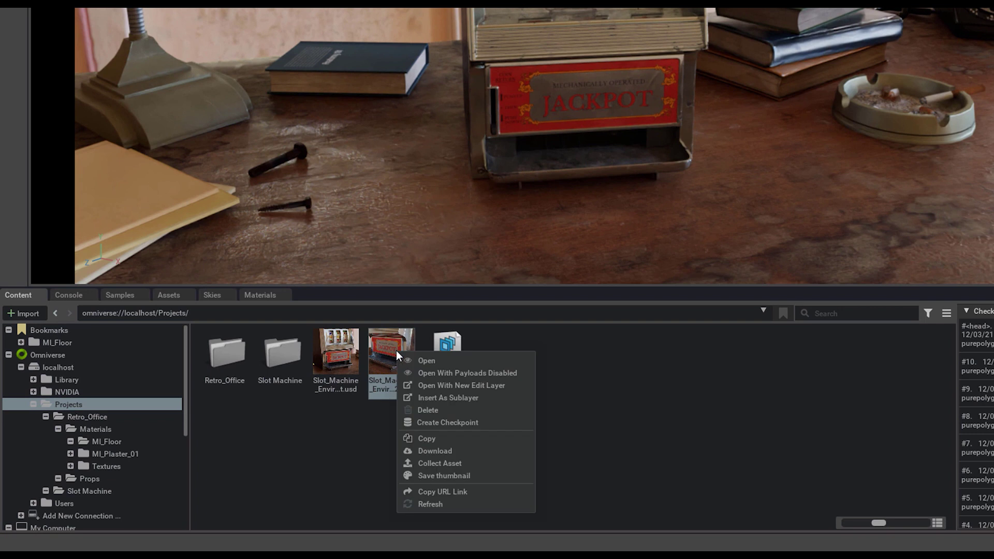
{"action": "left_click", "coordinate": [449, 493]}
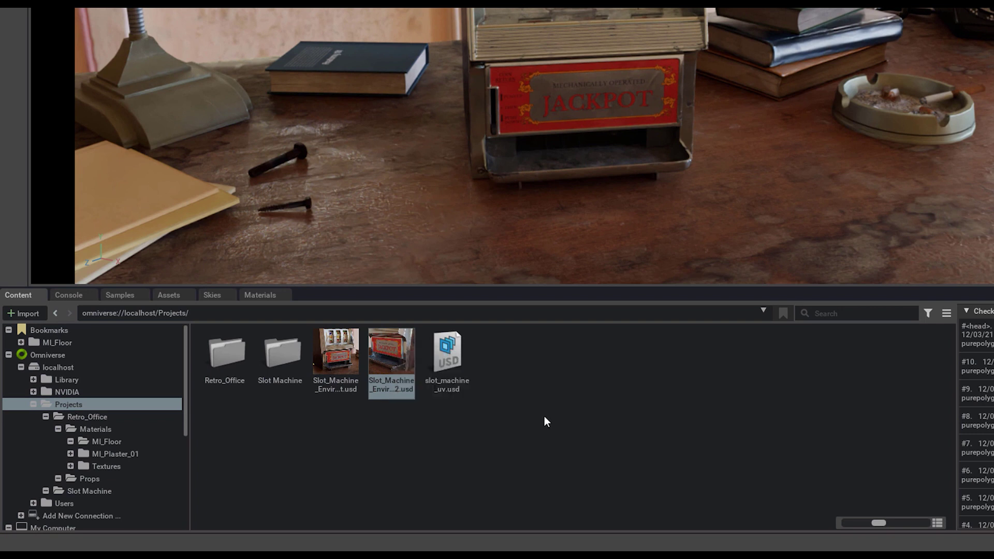
{"action": "left_click", "coordinate": [357, 312]}
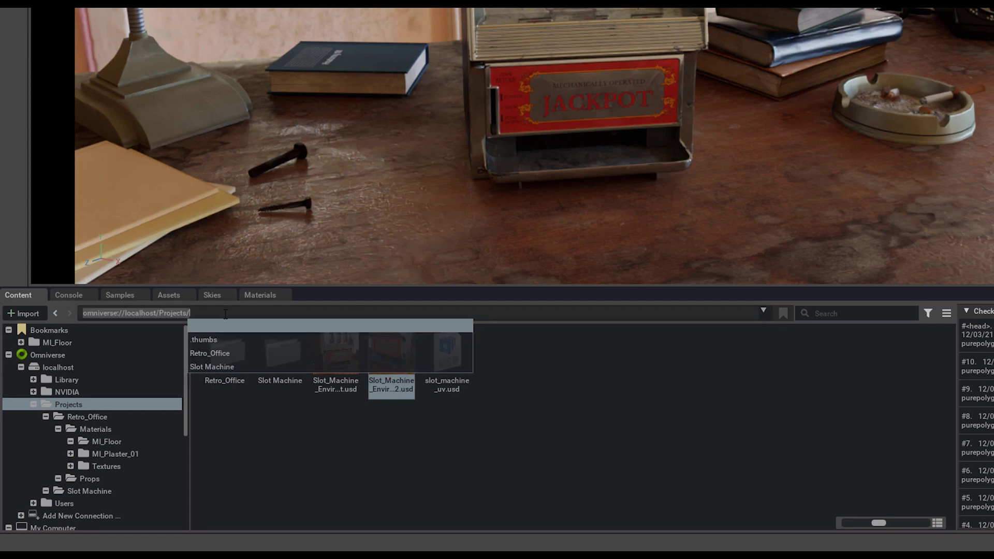
{"action": "key", "text": "ctrl+v"}
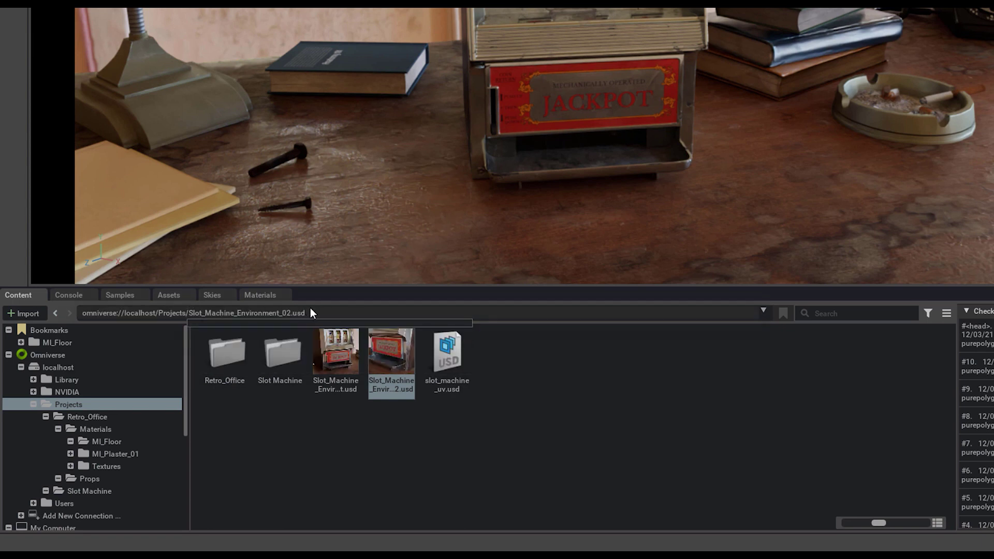
Go to the pasted URL and cancel the Select Files to Save prompt.
{"action": "key", "text": "Return"}
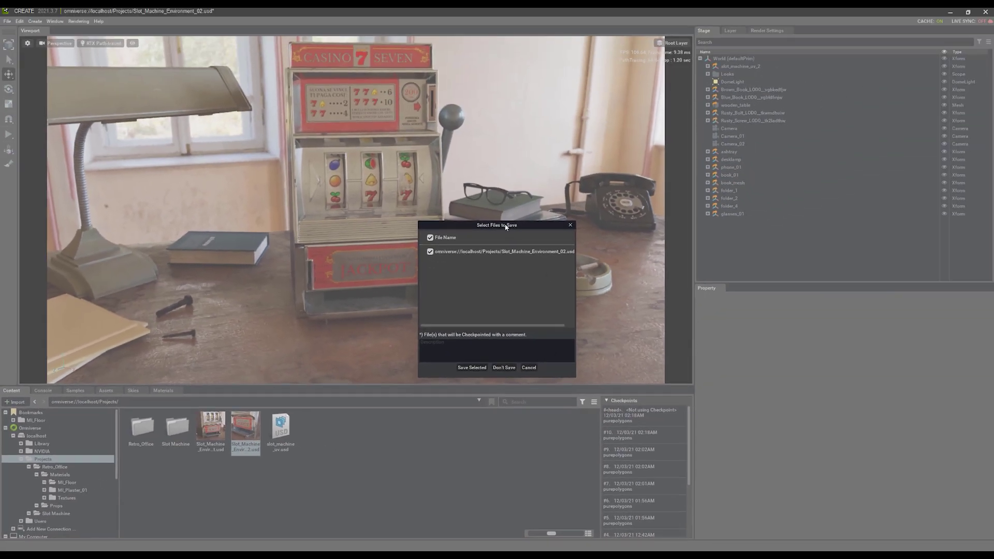
{"action": "left_click_drag", "start_coordinate": [506, 227], "coordinate": [441, 221]}
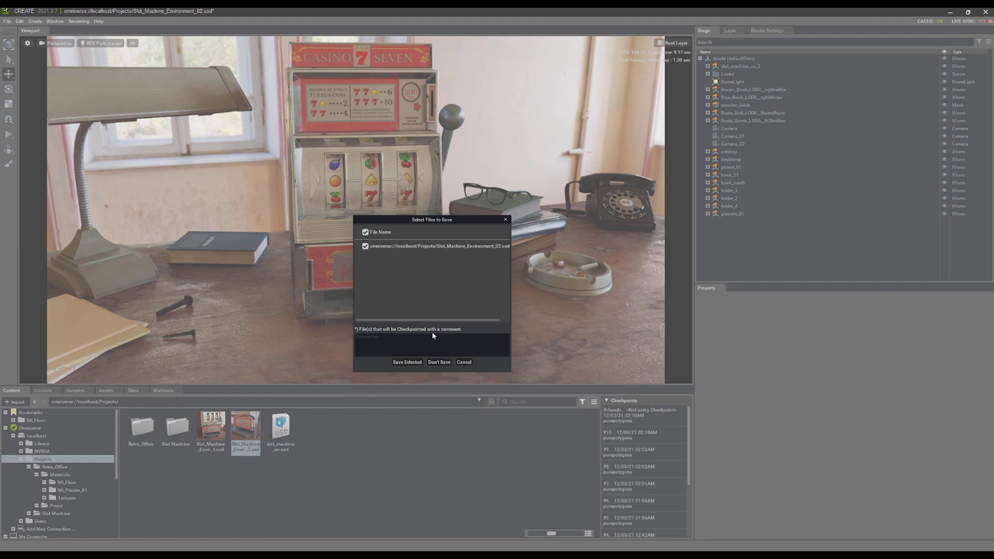
{"action": "left_click", "coordinate": [464, 362]}
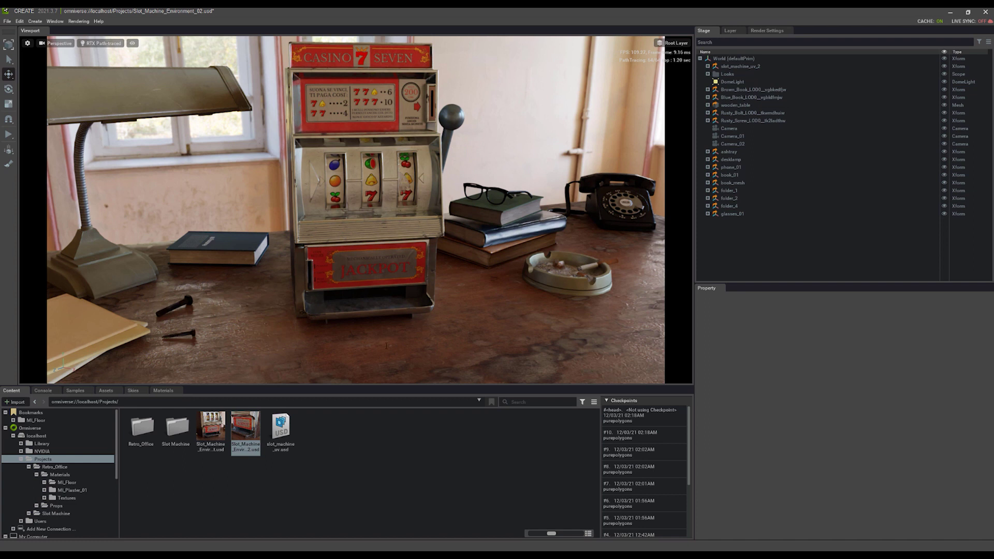
Select the slot machine and review its ./slot_machine_uv.usd reference and 0.77 scale.
{"action": "scroll", "coordinate": [383, 269], "scroll_direction": "down", "scroll_amount": 1}
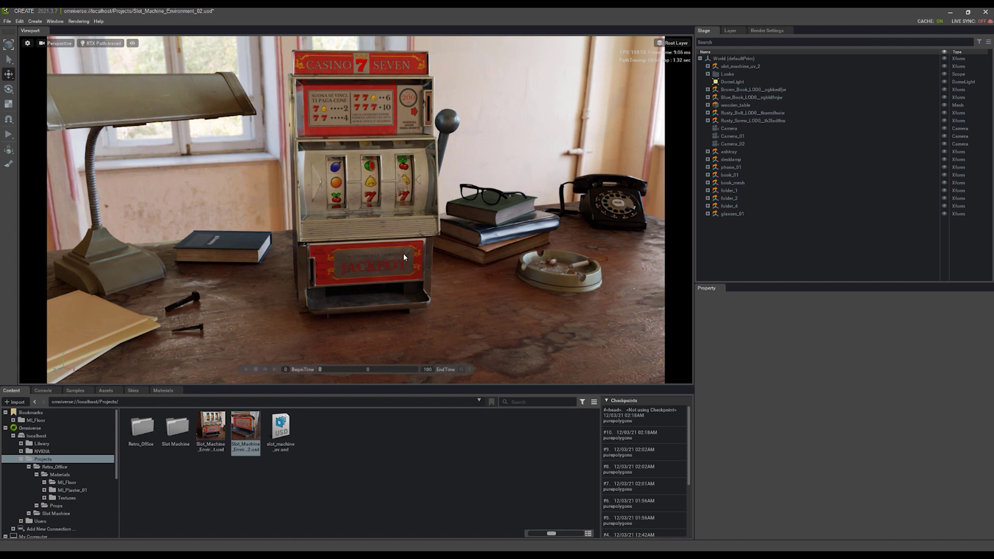
{"action": "left_click", "coordinate": [738, 67]}
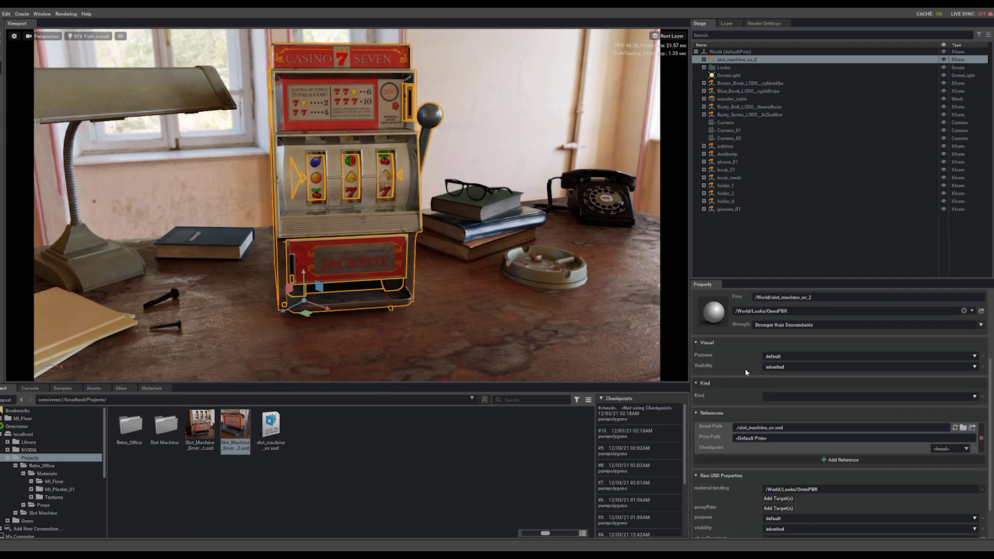
{"action": "scroll", "coordinate": [745, 369], "scroll_direction": "down", "scroll_amount": 2}
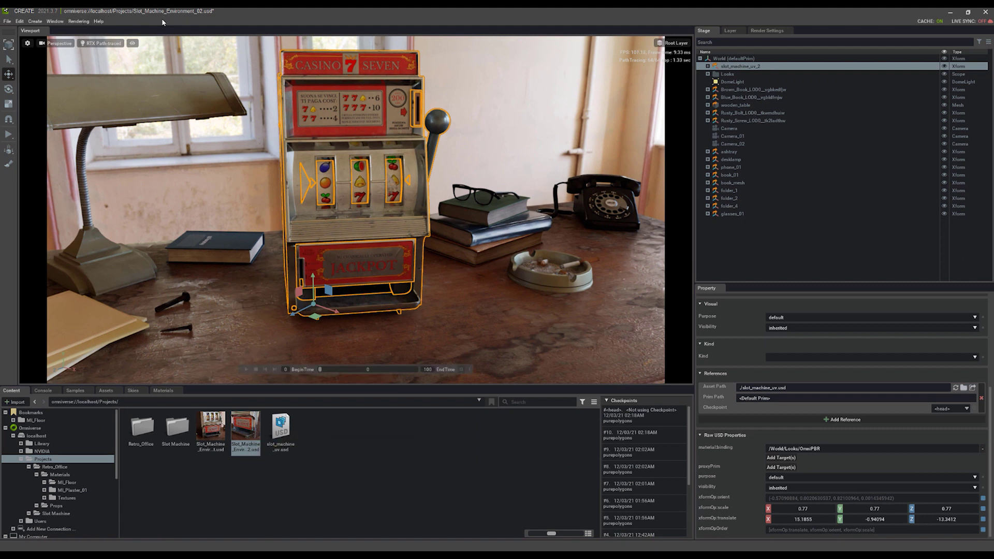
{"action": "scroll", "coordinate": [386, 243], "scroll_direction": "up", "scroll_amount": 3}
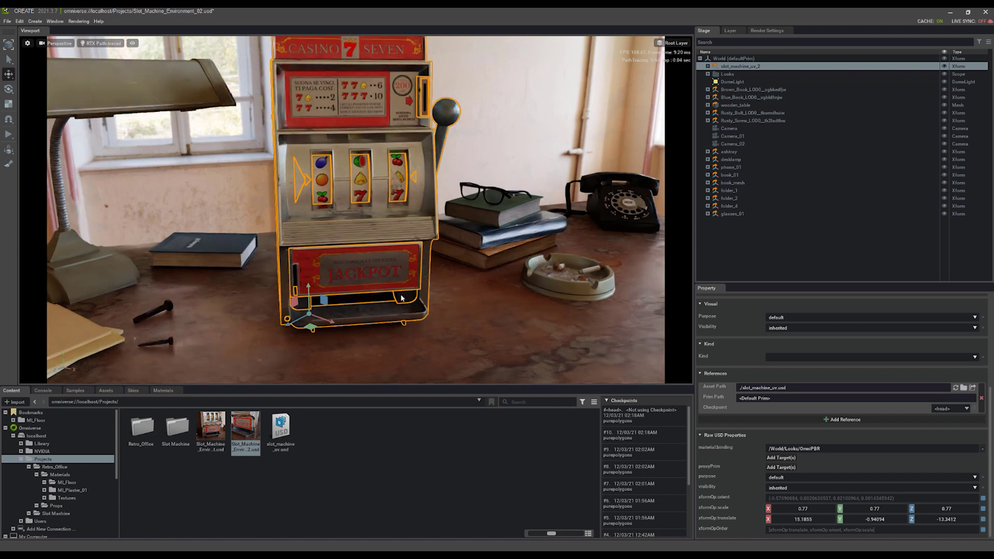
{"action": "right_click_drag", "start_coordinate": [418, 273], "coordinate": [465, 237]}
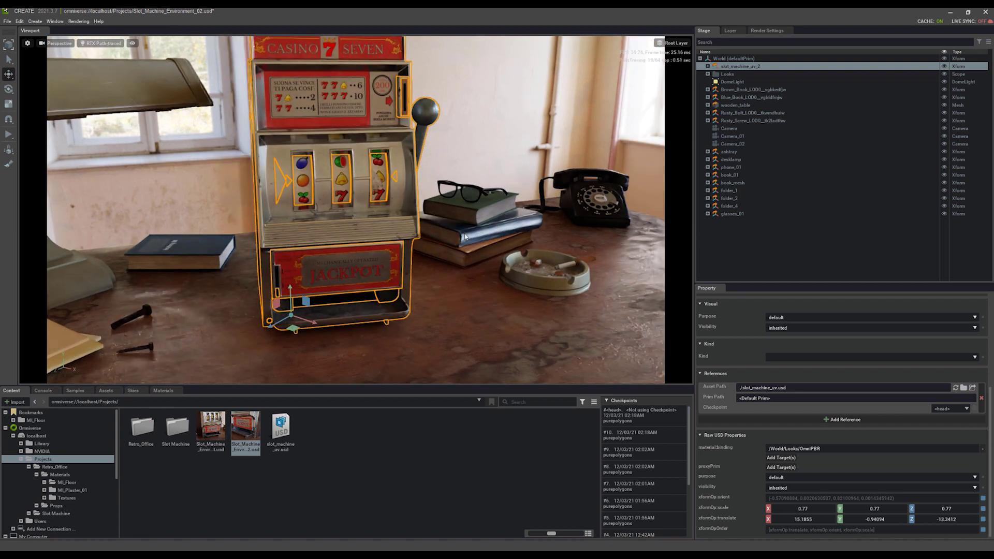
Select the blue book and read its Blue_Book_LOD0 reference asset path.
{"action": "left_click", "coordinate": [465, 238]}
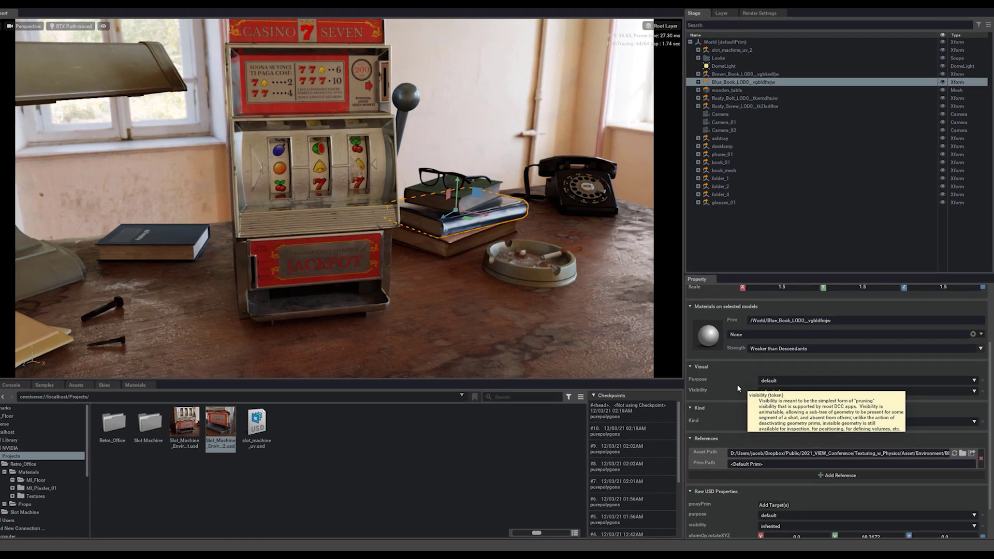
{"action": "scroll", "coordinate": [738, 386], "scroll_direction": "down", "scroll_amount": 1}
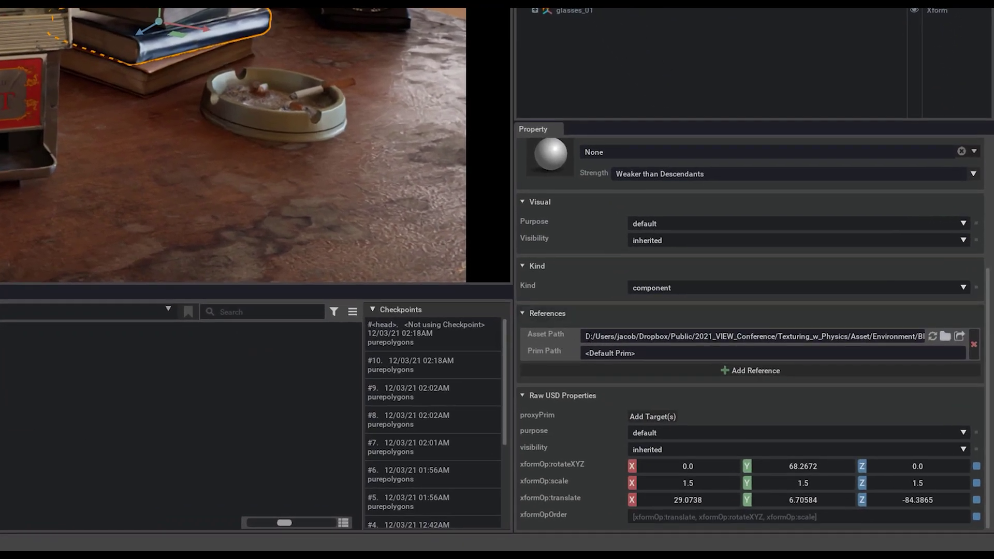
{"action": "triple_click", "coordinate": [589, 337]}
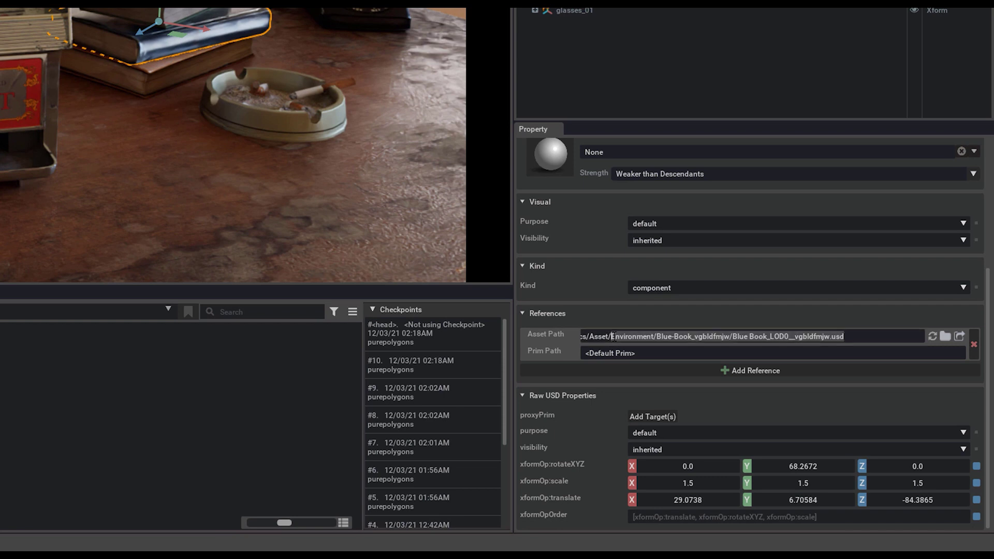
{"action": "key", "text": "Home"}
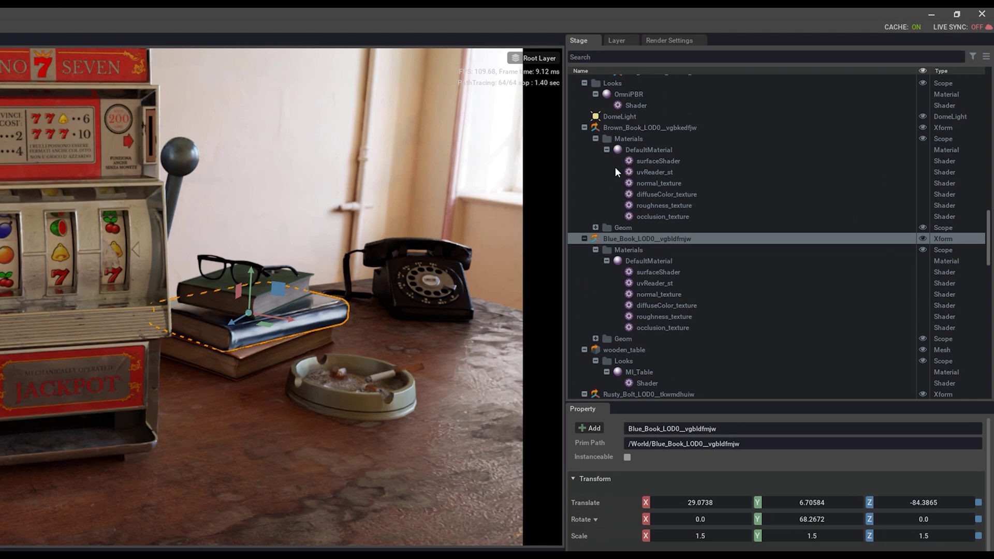
{"action": "right_click", "coordinate": [618, 238]}
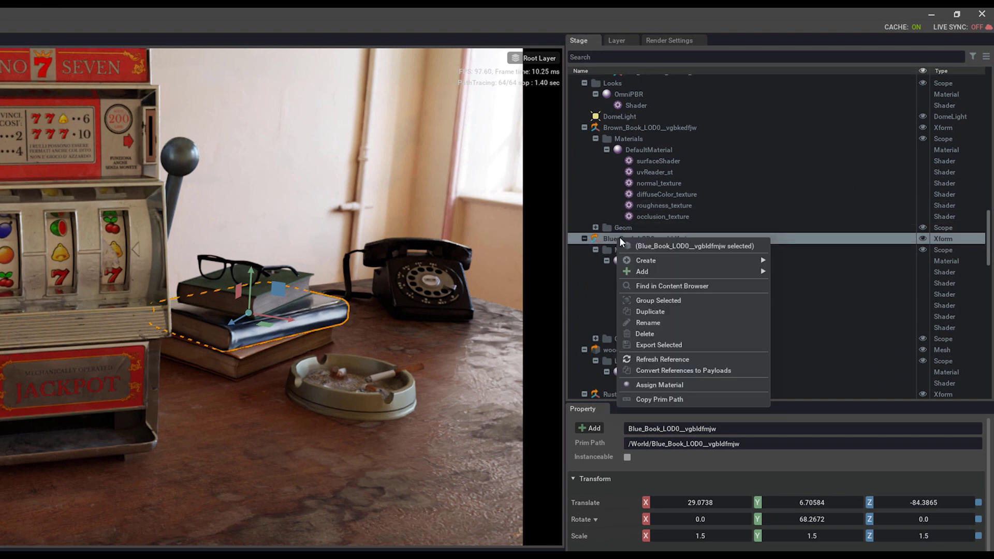
{"action": "left_click", "coordinate": [655, 345]}
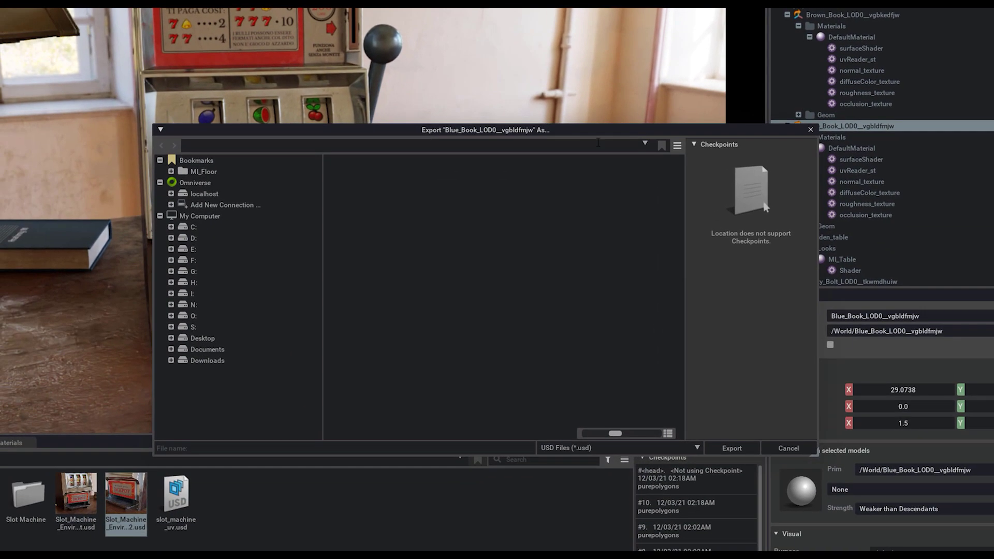
{"action": "left_click_drag", "start_coordinate": [595, 131], "coordinate": [541, 100]}
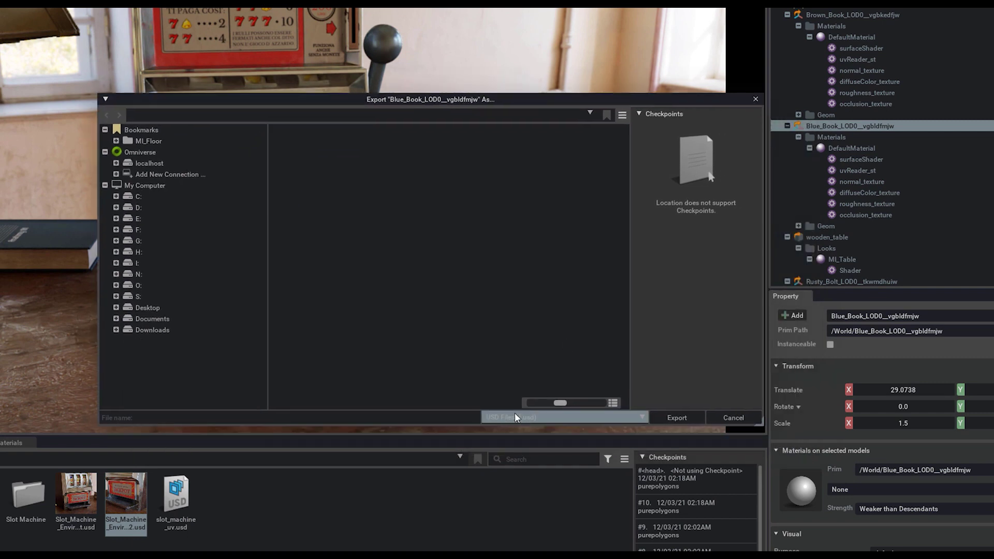
{"action": "left_click", "coordinate": [722, 417]}
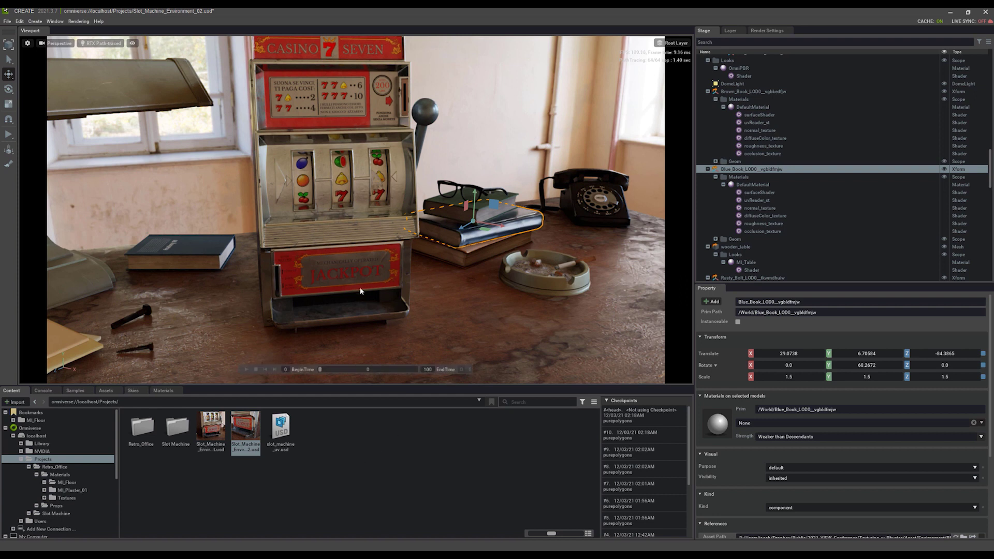
{"action": "scroll", "coordinate": [355, 282], "scroll_direction": "down", "scroll_amount": 3}
From the References Asset Path, reveal the blue book's source file in the content browser.
{"action": "scroll", "coordinate": [355, 283], "scroll_direction": "up", "scroll_amount": 3}
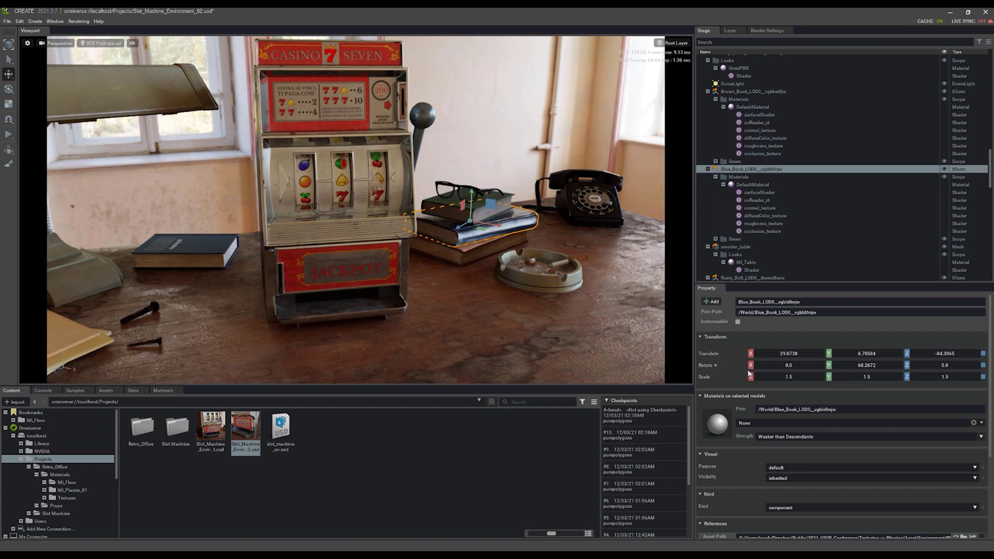
{"action": "scroll", "coordinate": [727, 401], "scroll_direction": "down", "scroll_amount": 3}
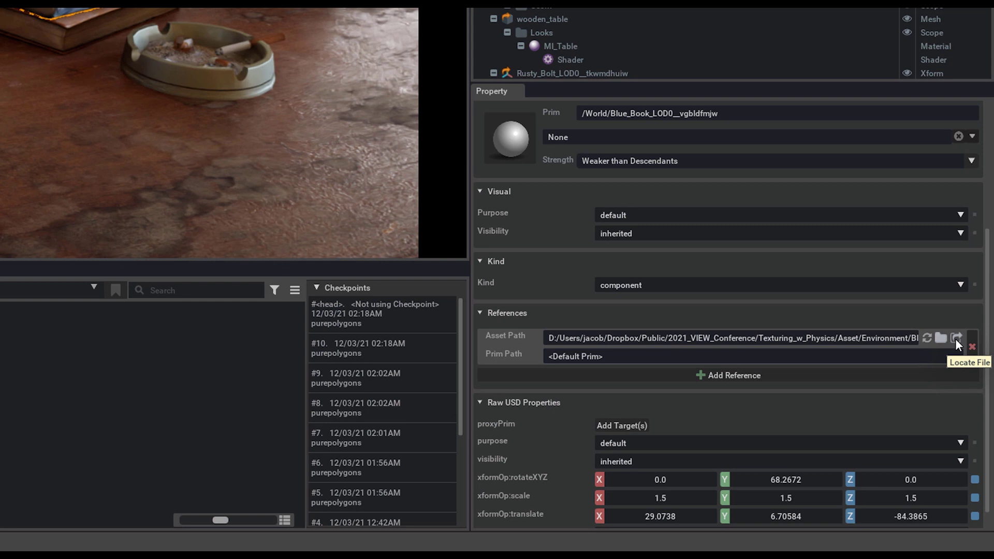
{"action": "left_click", "coordinate": [956, 338]}
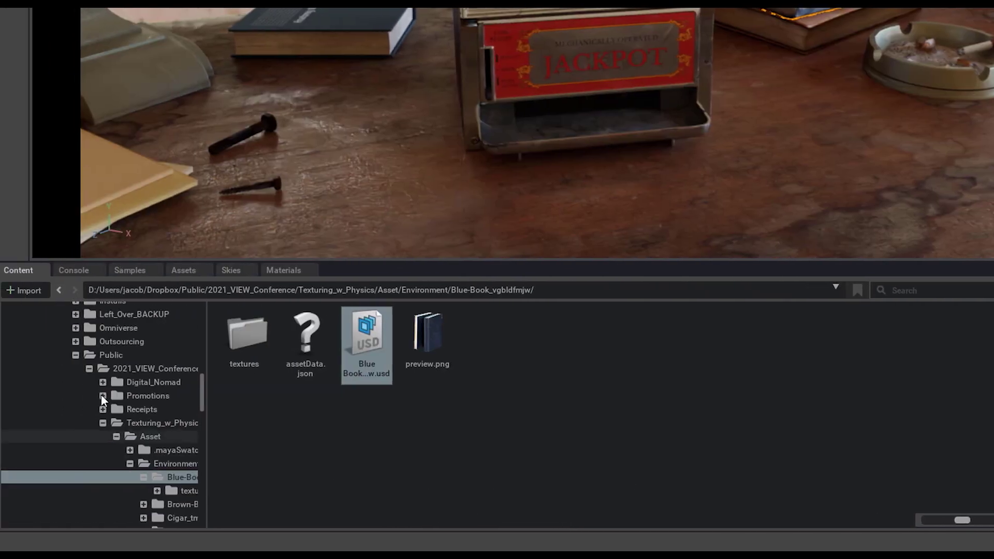
Collect the Blue Book USD as Its_Good_to_read into localhost Projects/Slot Machine/Book.
{"action": "right_click", "coordinate": [369, 340]}
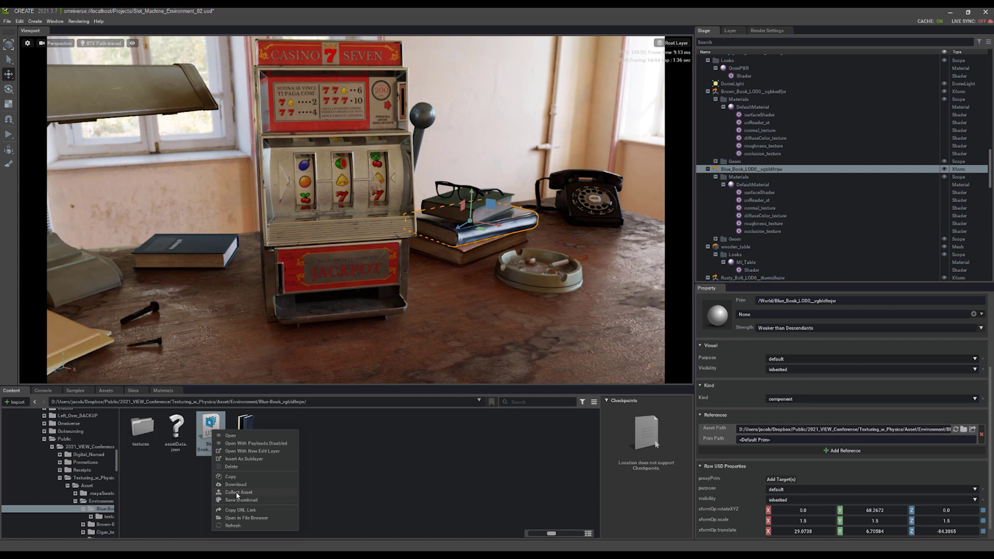
{"action": "left_click", "coordinate": [237, 493]}
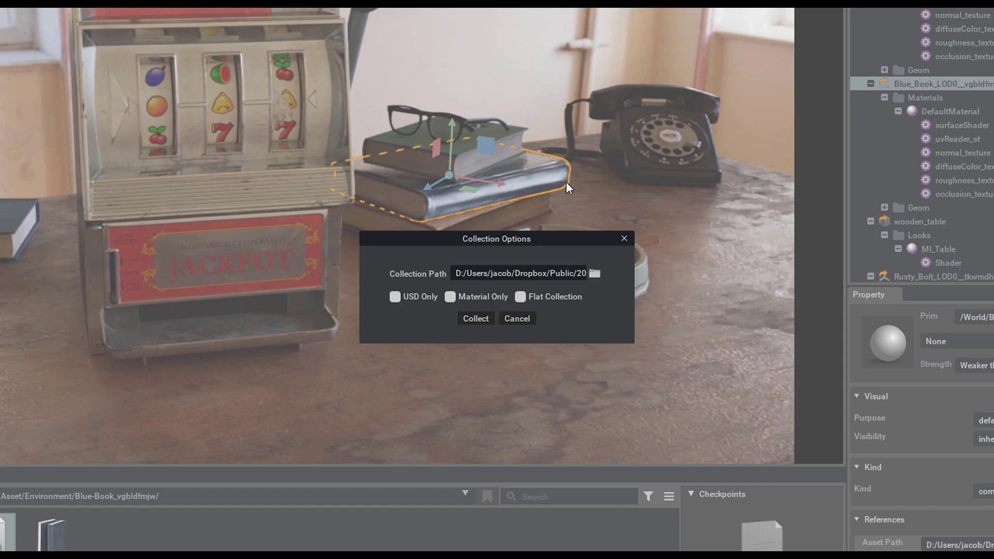
{"action": "left_click", "coordinate": [592, 275]}
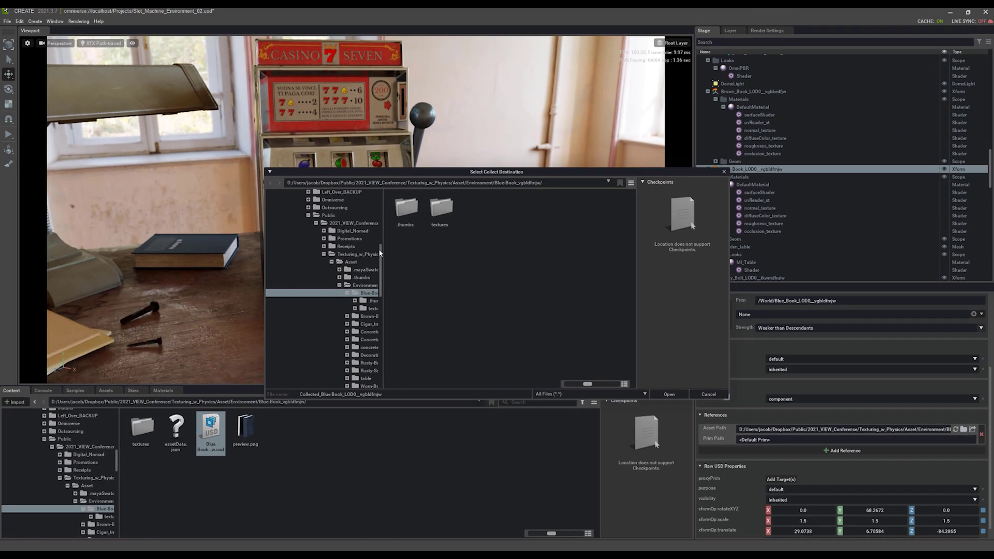
{"action": "left_click_drag", "start_coordinate": [336, 265], "coordinate": [336, 190]}
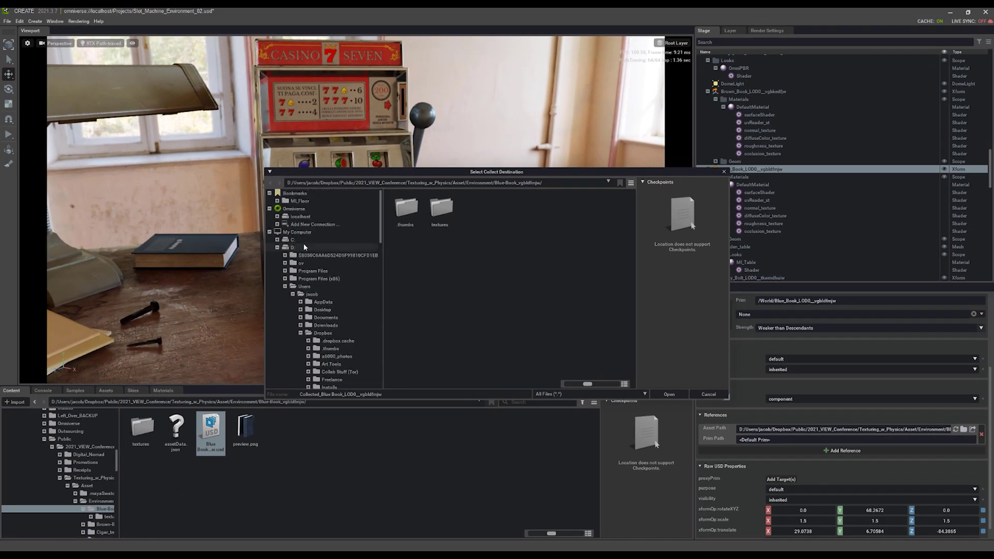
{"action": "left_click", "coordinate": [300, 218]}
{"action": "left_click", "coordinate": [309, 240]}
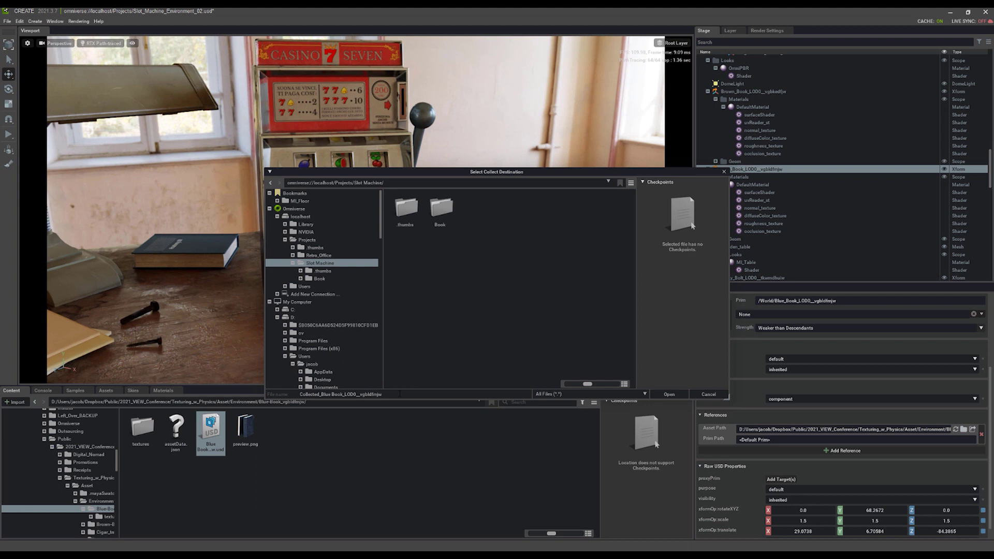
{"action": "double_click", "coordinate": [445, 209]}
{"action": "type", "text": "Its_Good_to_read"}
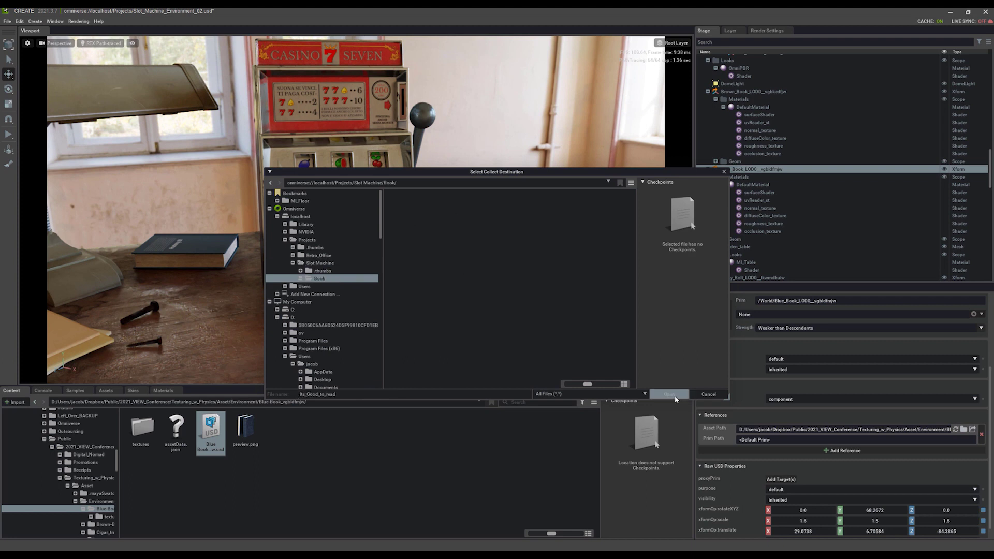
{"action": "left_click", "coordinate": [672, 395]}
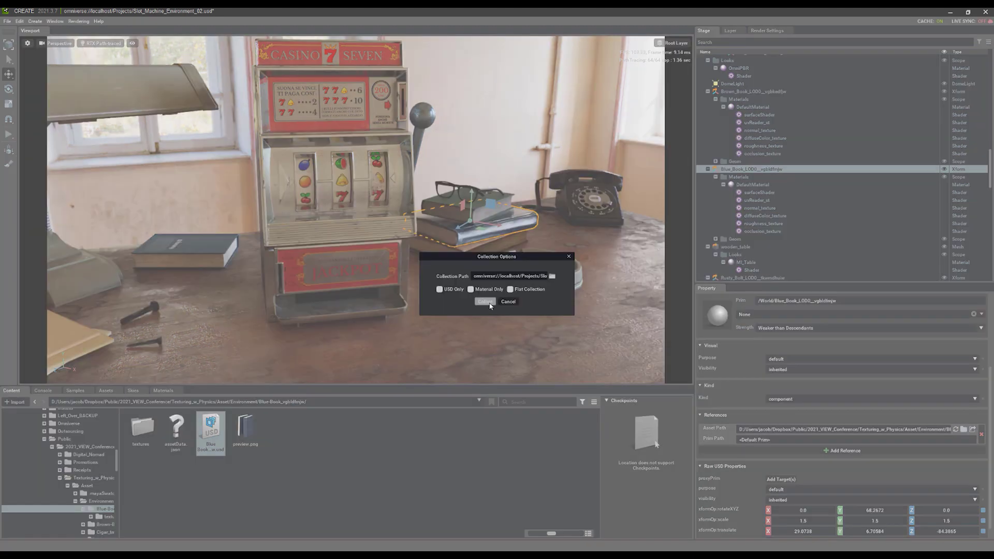
Run the collection, then check the Blue Book USD and textures in Slot Machine/Book/Its_Good_to_read.
{"action": "left_click", "coordinate": [486, 302]}
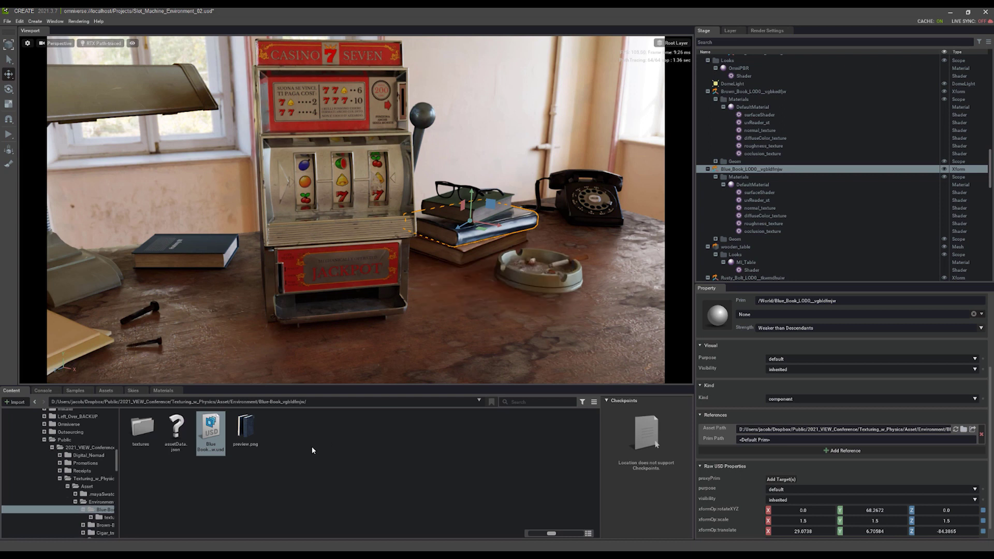
{"action": "scroll", "coordinate": [77, 469], "scroll_direction": "up", "scroll_amount": 10}
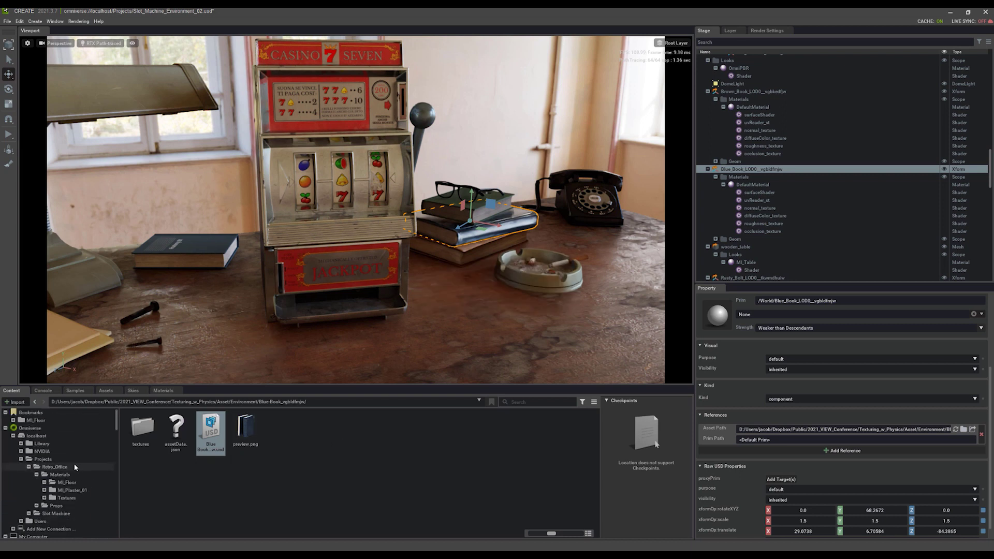
{"action": "left_click", "coordinate": [56, 514]}
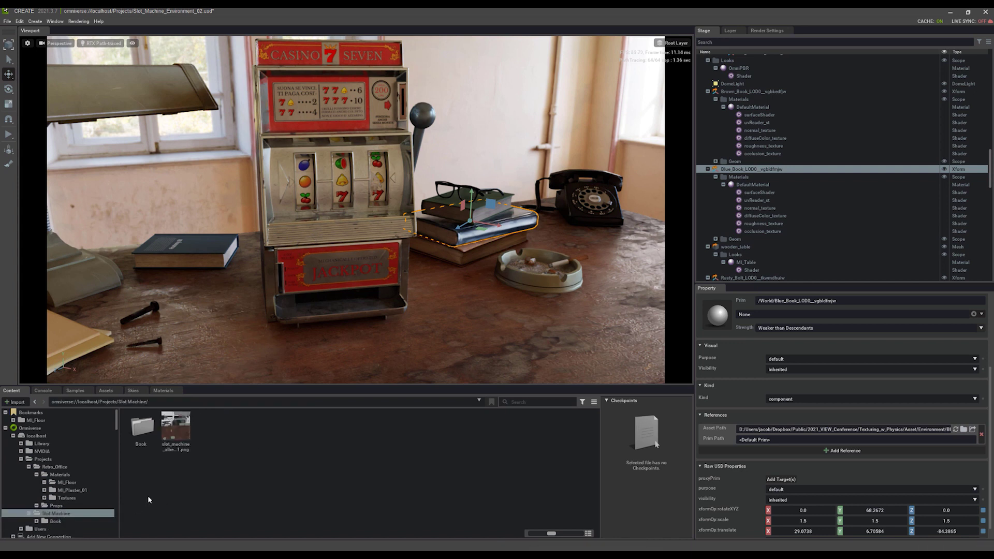
{"action": "double_click", "coordinate": [143, 428]}
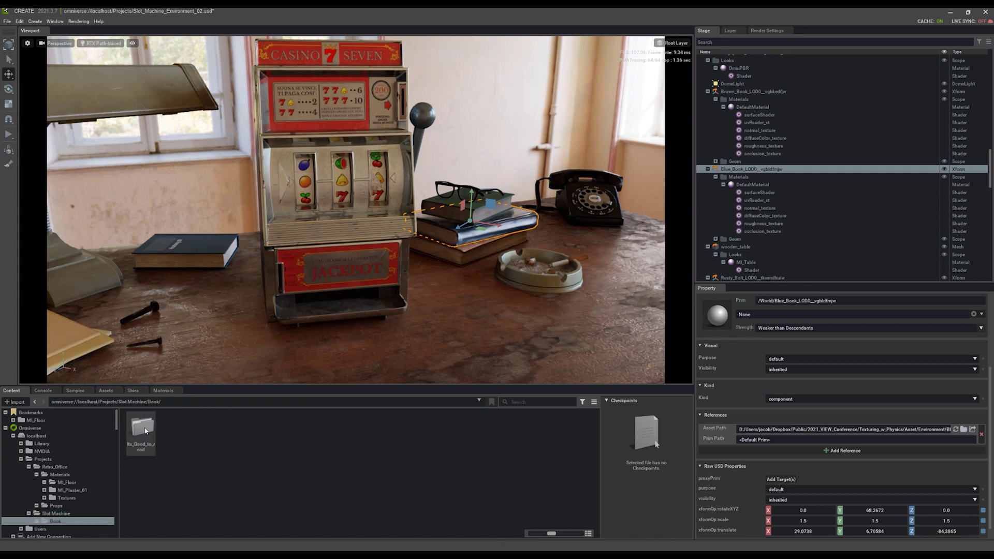
{"action": "double_click", "coordinate": [143, 438]}
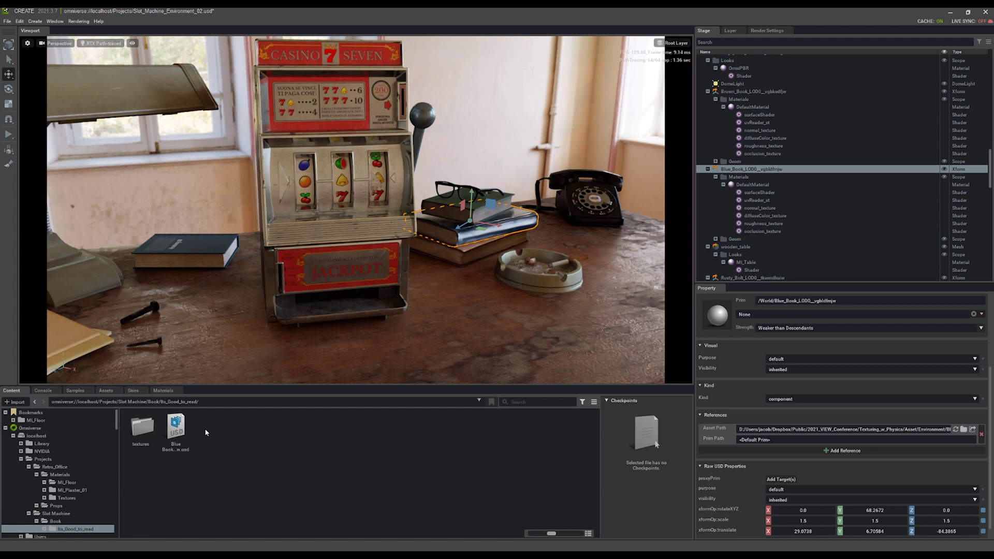
{"action": "left_click", "coordinate": [179, 437]}
{"action": "double_click", "coordinate": [148, 430]}
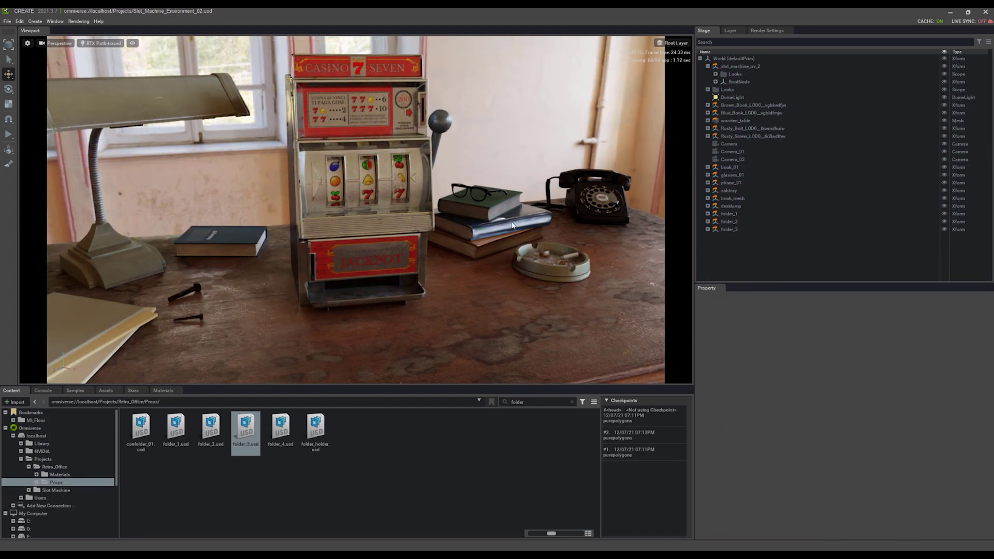
Select the blue book in the scene and dolly closer to the slot machine and books.
{"action": "left_click", "coordinate": [503, 234]}
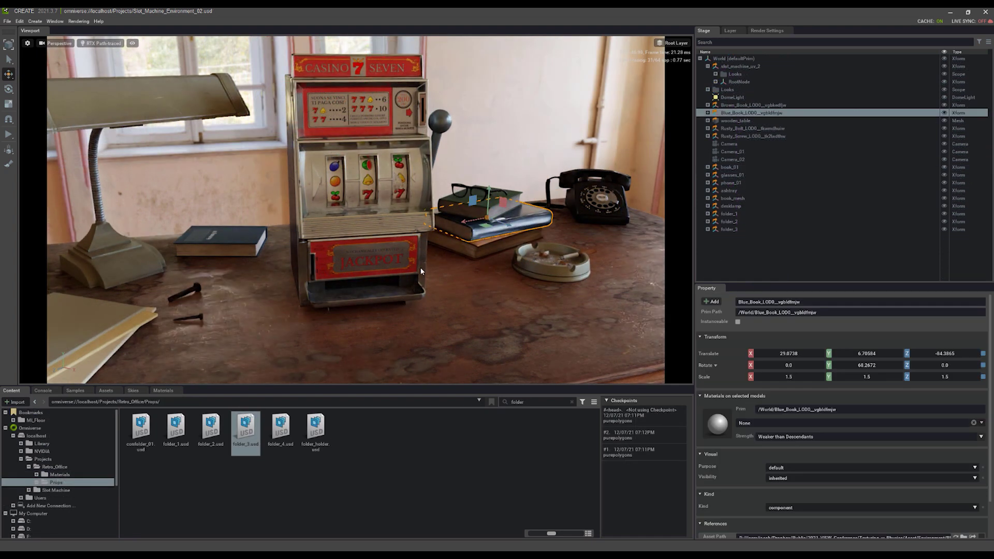
{"action": "scroll", "coordinate": [431, 250], "scroll_direction": "up", "scroll_amount": 5}
{"action": "scroll", "coordinate": [413, 246], "scroll_direction": "up", "scroll_amount": 2}
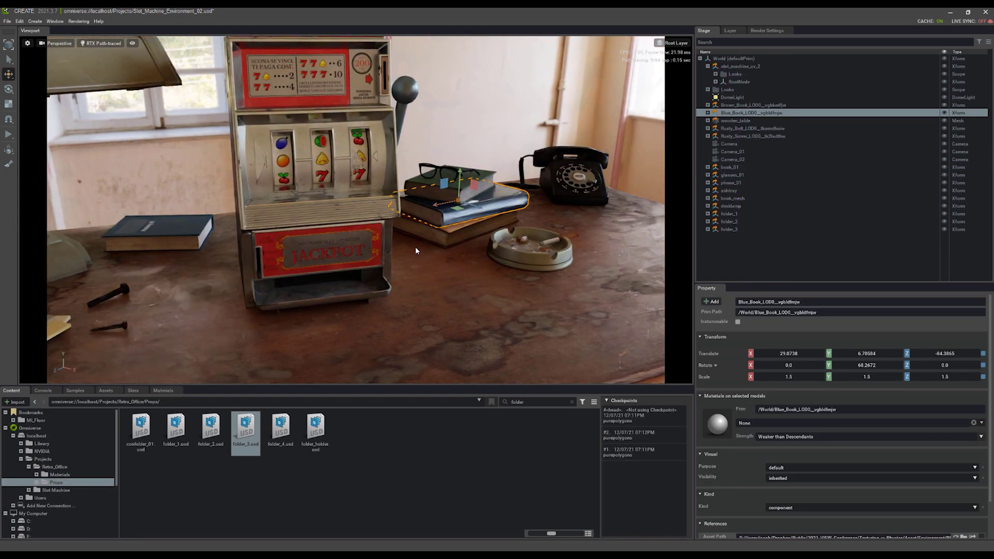
{"action": "scroll", "coordinate": [440, 240], "scroll_direction": "up", "scroll_amount": 3}
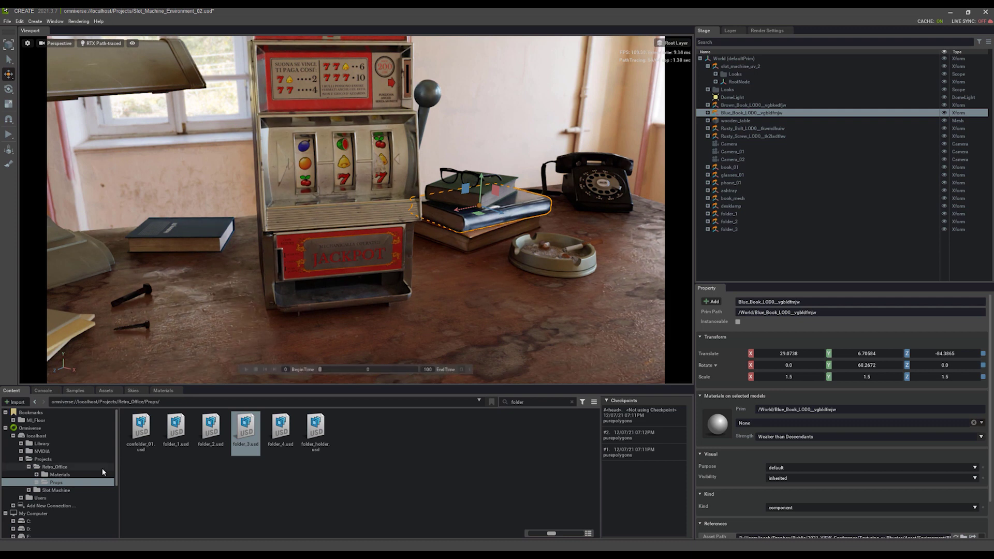
Browse to Slot Machine/Book/Its_Good_to_read and locate the collected Blue Book USD.
{"action": "left_click", "coordinate": [56, 493]}
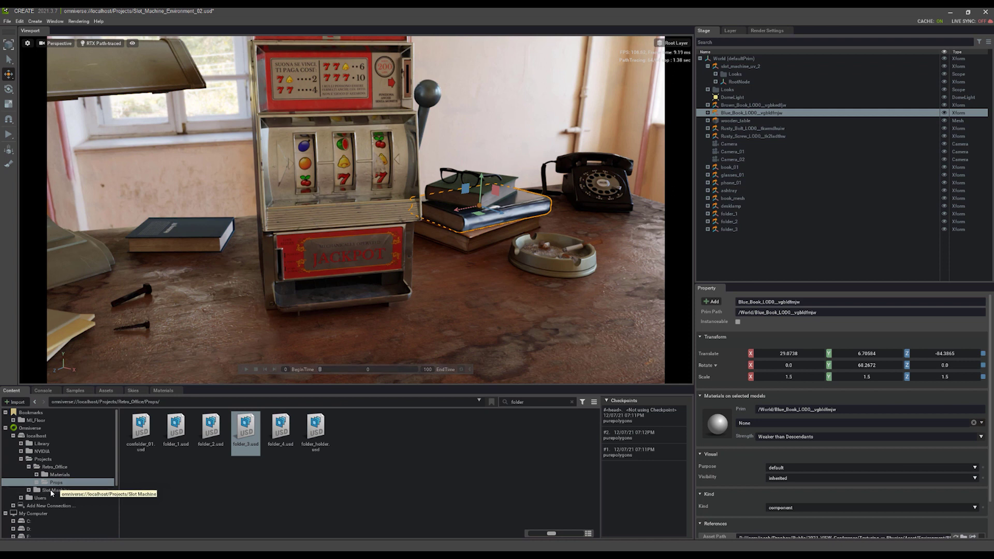
{"action": "double_click", "coordinate": [142, 430]}
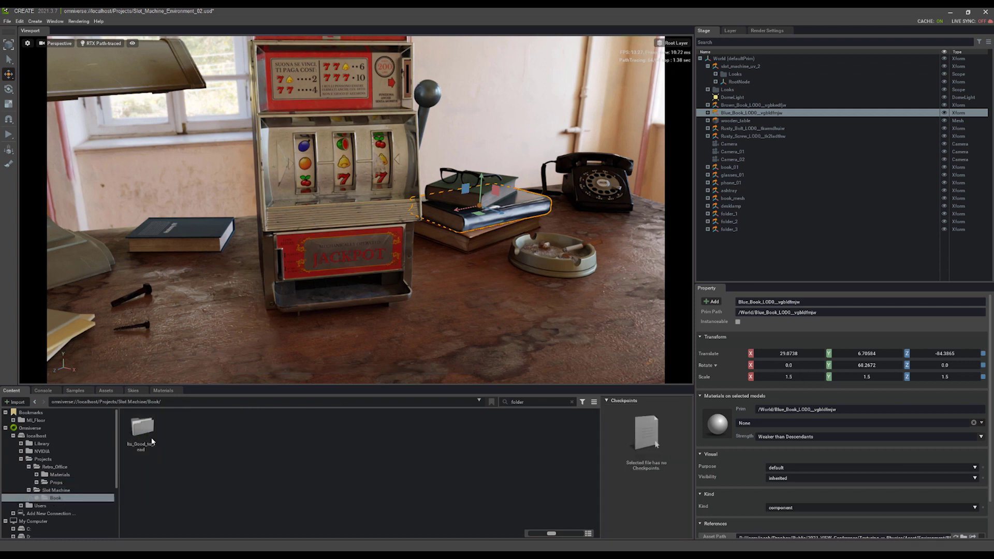
{"action": "double_click", "coordinate": [144, 434]}
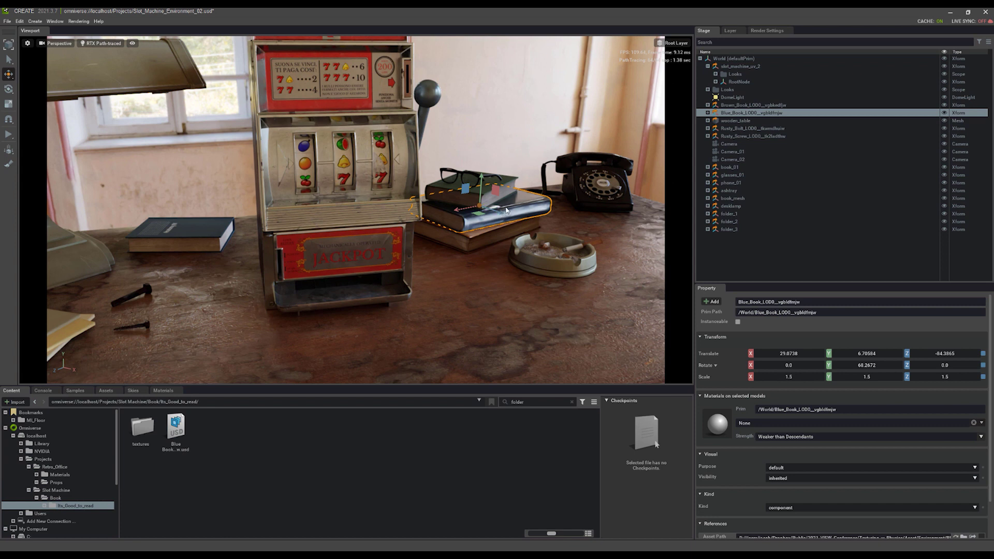
{"action": "scroll", "coordinate": [755, 396], "scroll_direction": "down", "scroll_amount": 2}
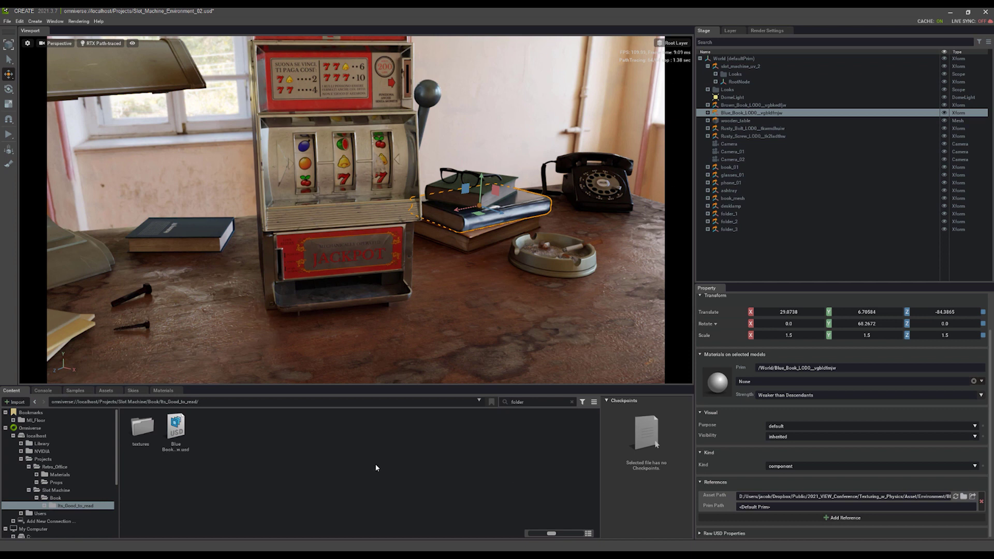
{"action": "mouse_move", "coordinate": [176, 430]}
{"action": "left_mouse_down"}
{"action": "mouse_move", "coordinate": [273, 479]}
{"action": "mouse_move", "coordinate": [208, 430]}
{"action": "mouse_move", "coordinate": [173, 431]}
{"action": "mouse_move", "coordinate": [595, 514]}
{"action": "mouse_move", "coordinate": [762, 501]}
{"action": "mouse_move", "coordinate": [183, 442]}
{"action": "left_mouse_up"}
Replace the reference Asset Path with the Blue Book USD's copied URL link.
{"action": "right_click", "coordinate": [180, 429]}
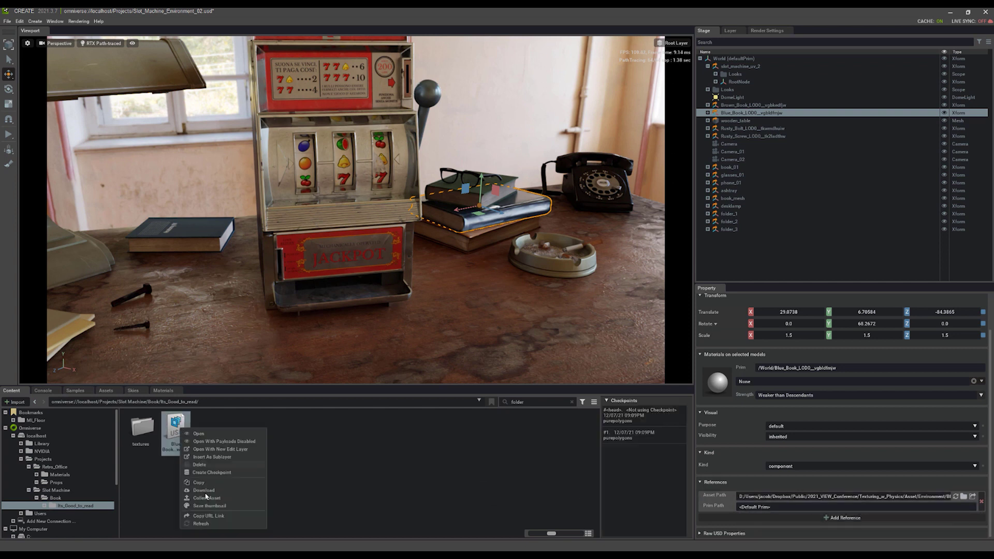
{"action": "left_click", "coordinate": [210, 517]}
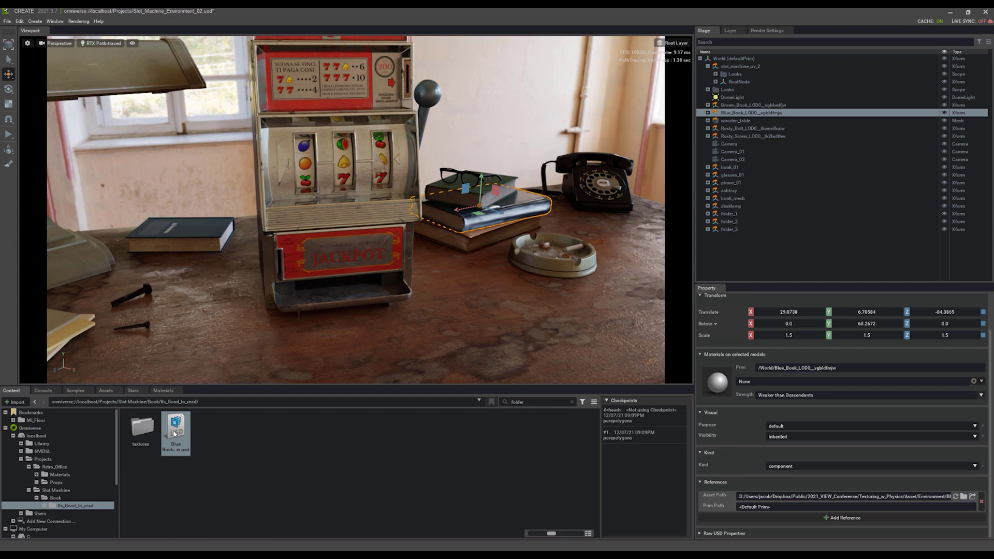
{"action": "left_click", "coordinate": [902, 497]}
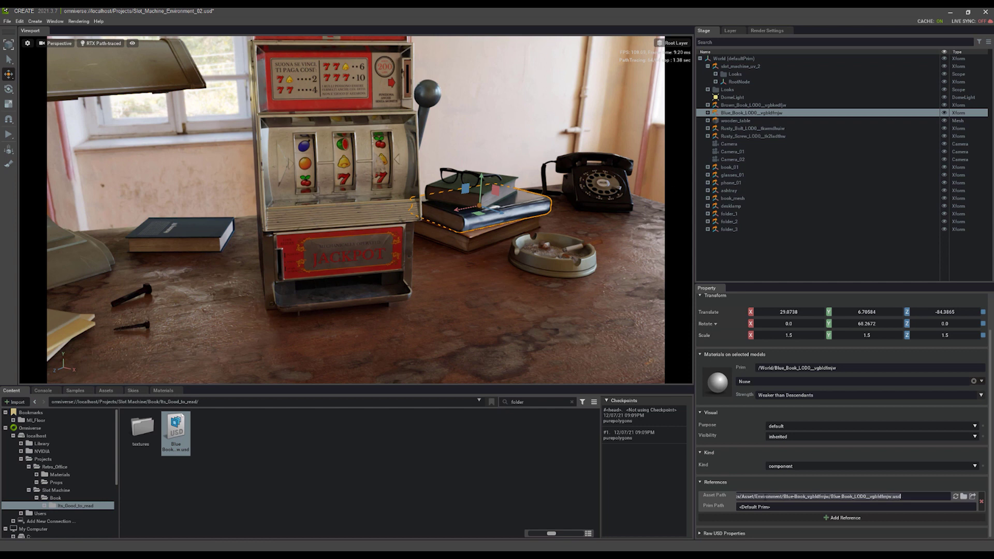
{"action": "key", "text": "ctrl+a"}
{"action": "key", "text": "ctrl+v"}
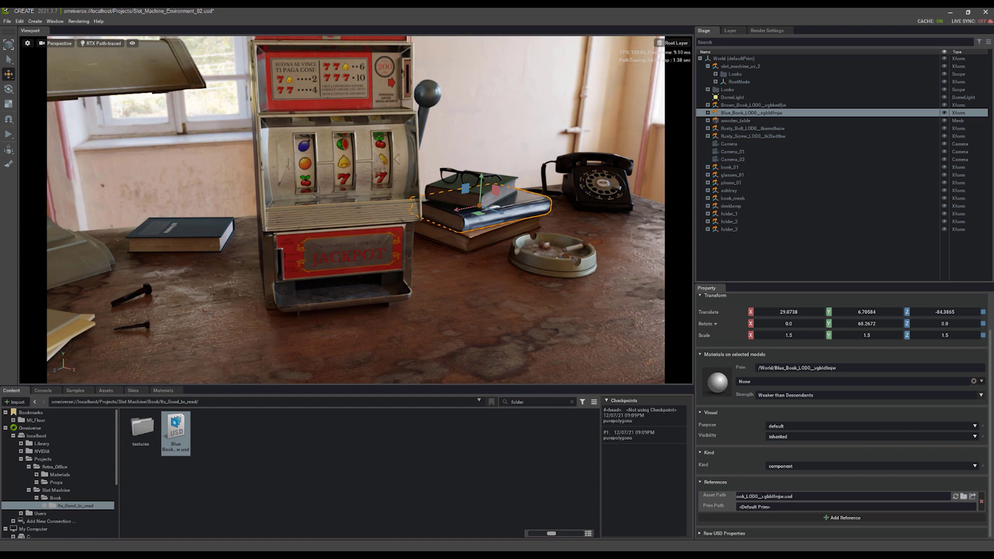
{"action": "key", "text": "Return"}
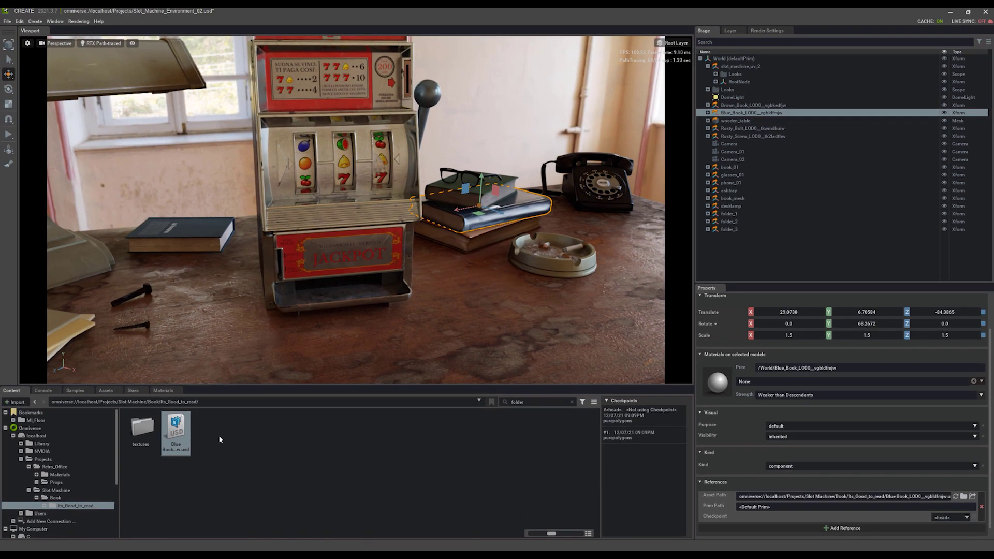
{"action": "left_click_drag", "start_coordinate": [176, 427], "coordinate": [768, 501]}
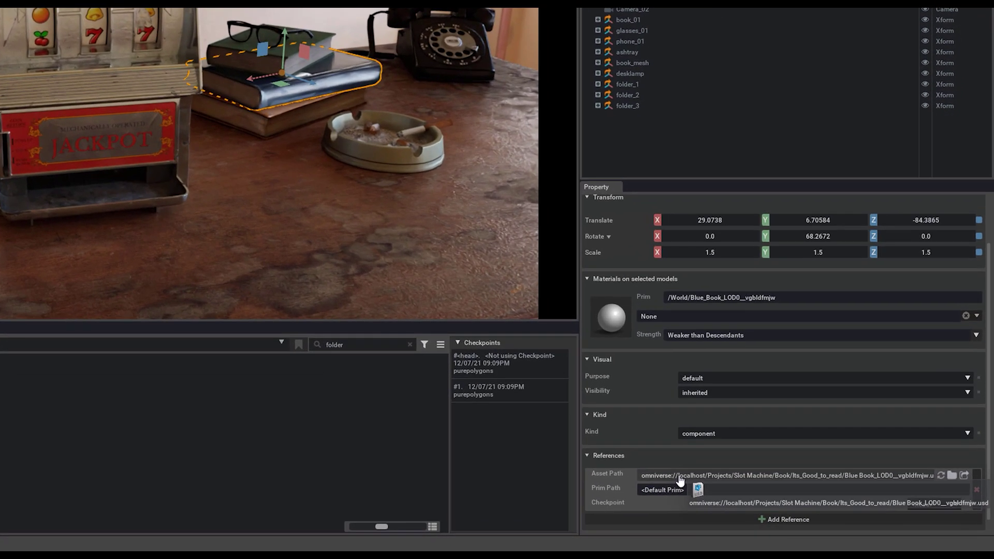
Drop the Blue Book USD onto the Asset Path for a relative reference, then deselect the book.
{"action": "left_click_drag", "start_coordinate": [681, 480], "coordinate": [681, 482]}
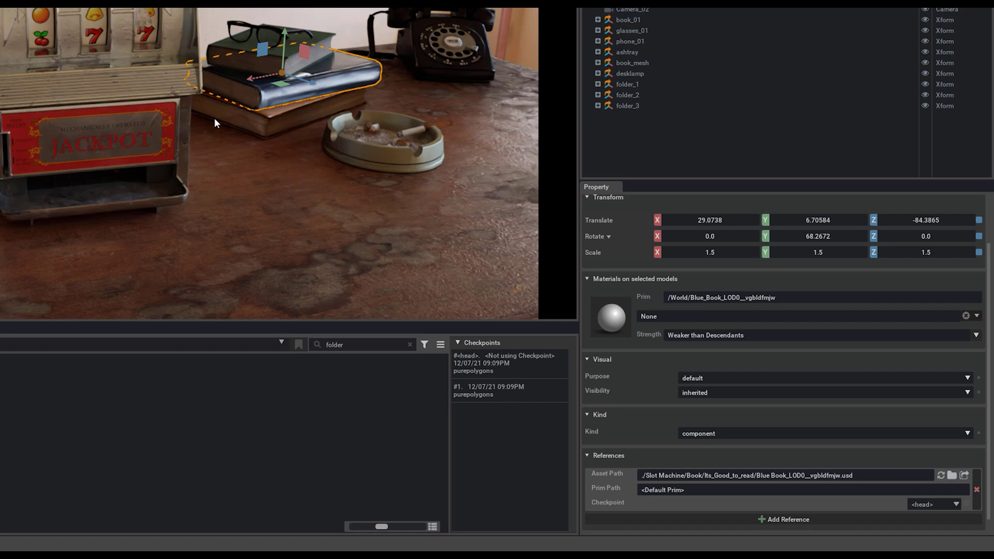
{"action": "middle_click_drag", "start_coordinate": [216, 122], "coordinate": [231, 151]}
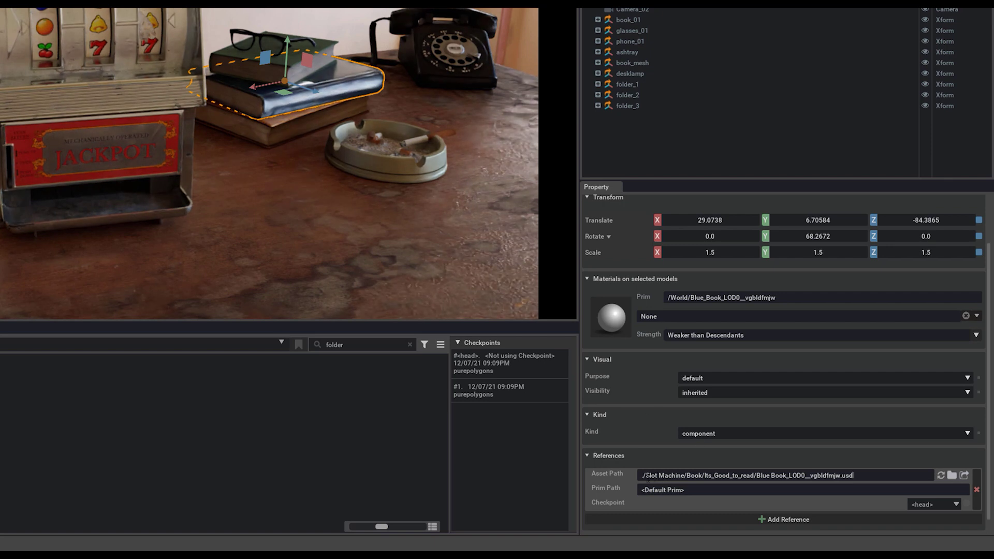
{"action": "key", "text": "Home"}
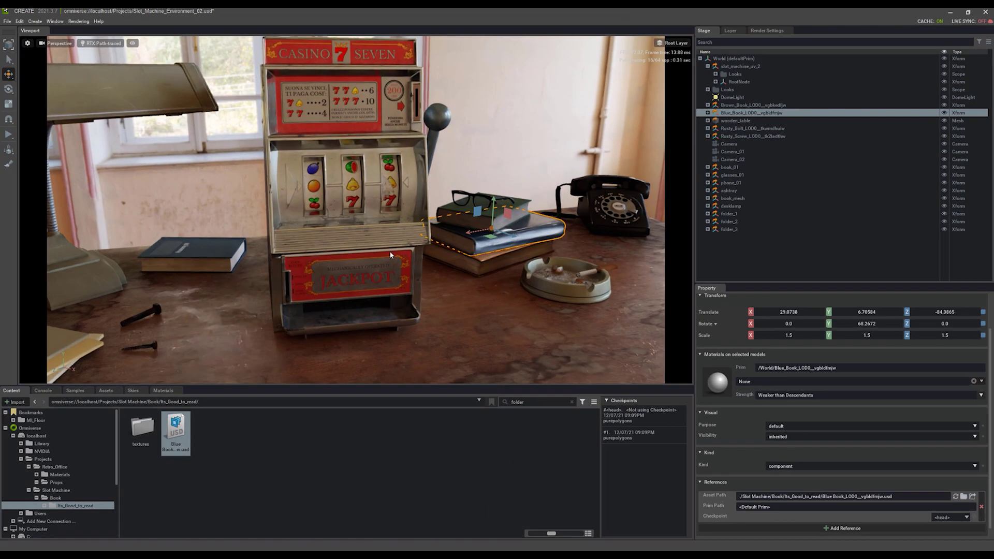
{"action": "key", "text": "Escape"}
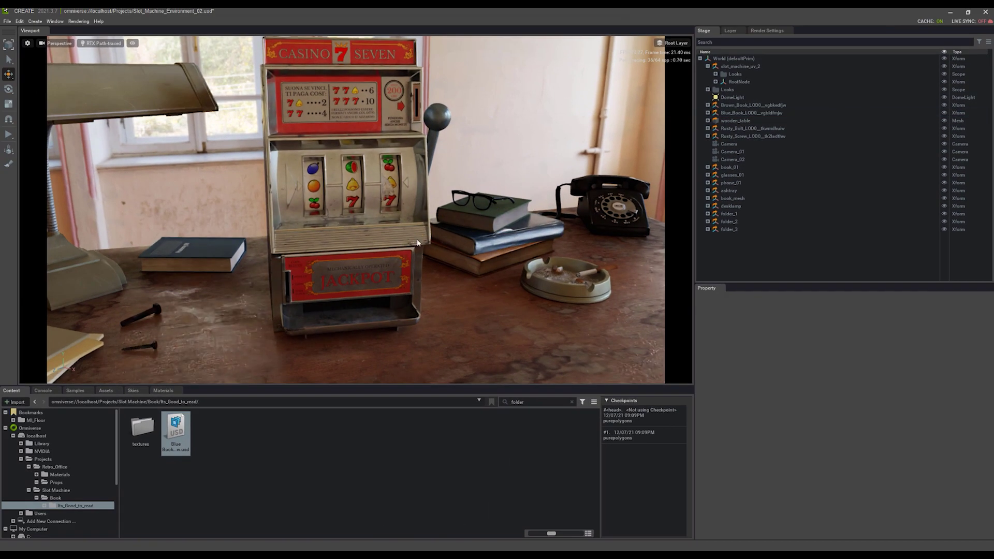
List the Projects folder and view a Slot_Machine scene file's context menu without choosing anything.
{"action": "middle_click_drag", "start_coordinate": [414, 252], "coordinate": [428, 246]}
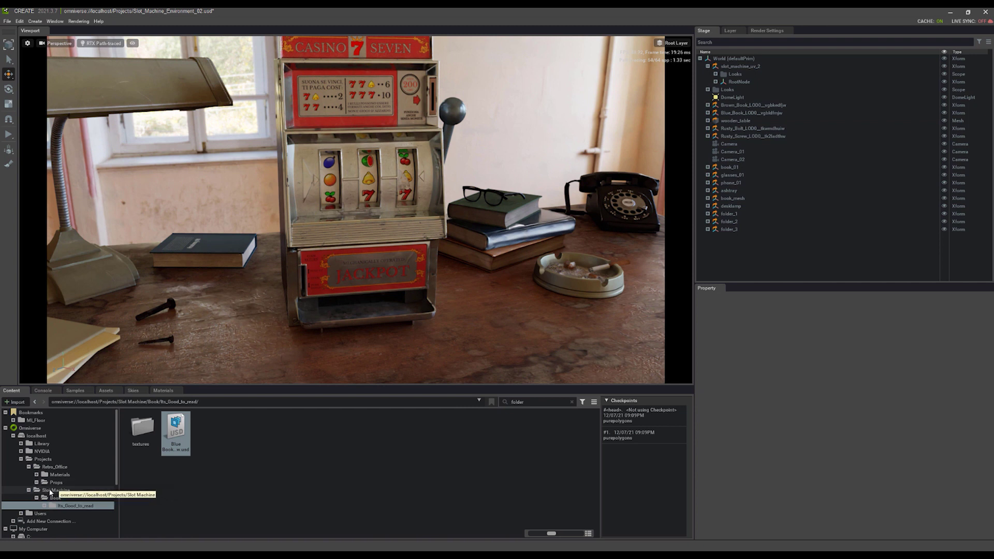
{"action": "left_click", "coordinate": [46, 460]}
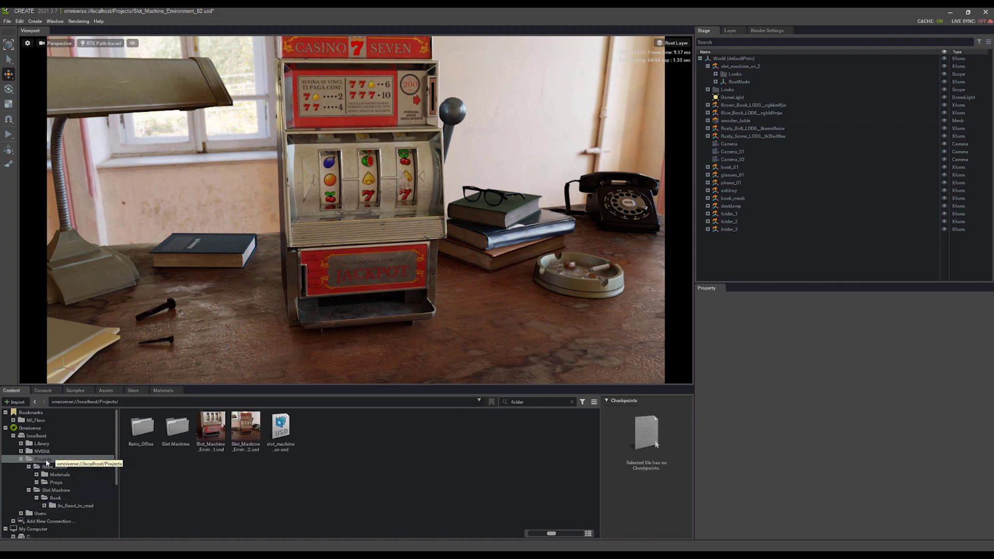
{"action": "right_click", "coordinate": [251, 427]}
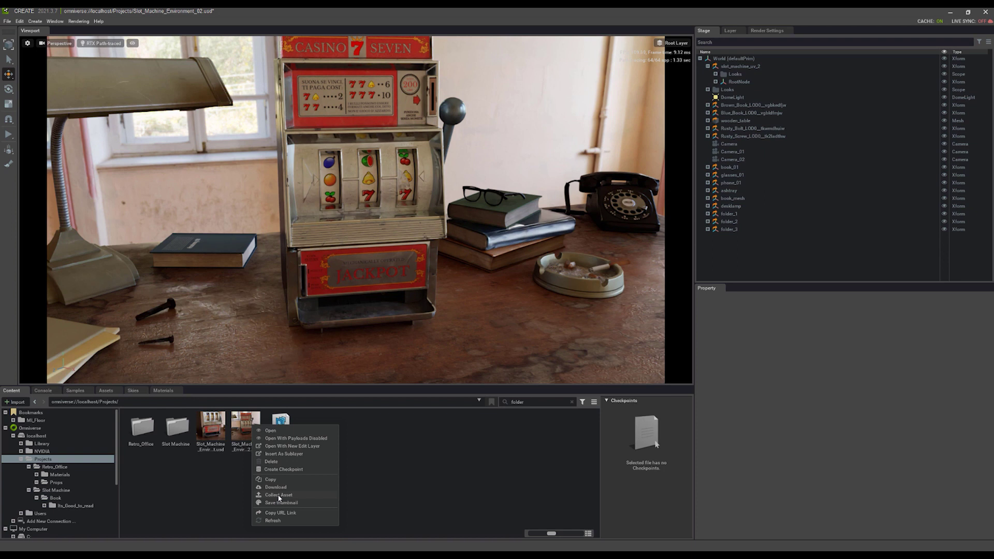
{"action": "left_click", "coordinate": [392, 455]}
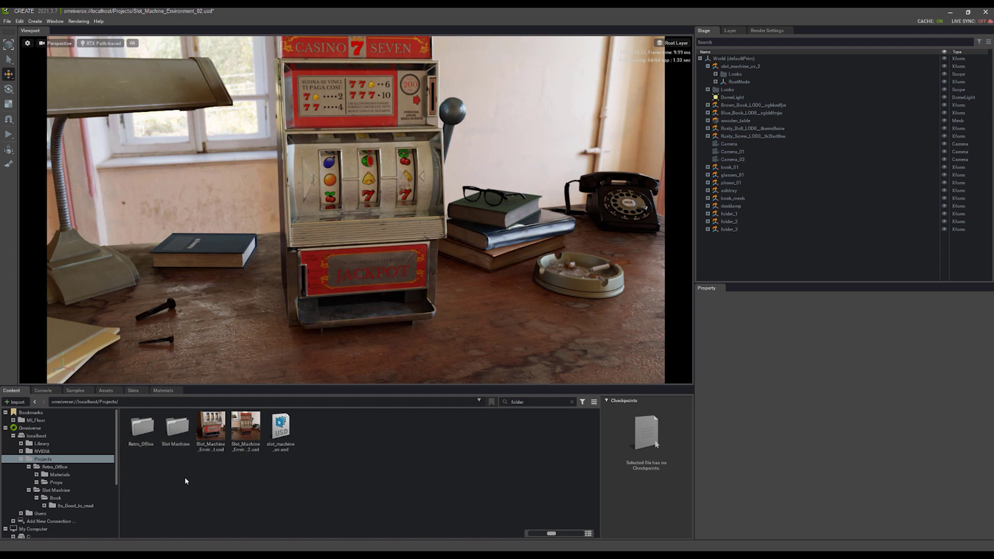
{"action": "right_click", "coordinate": [246, 429]}
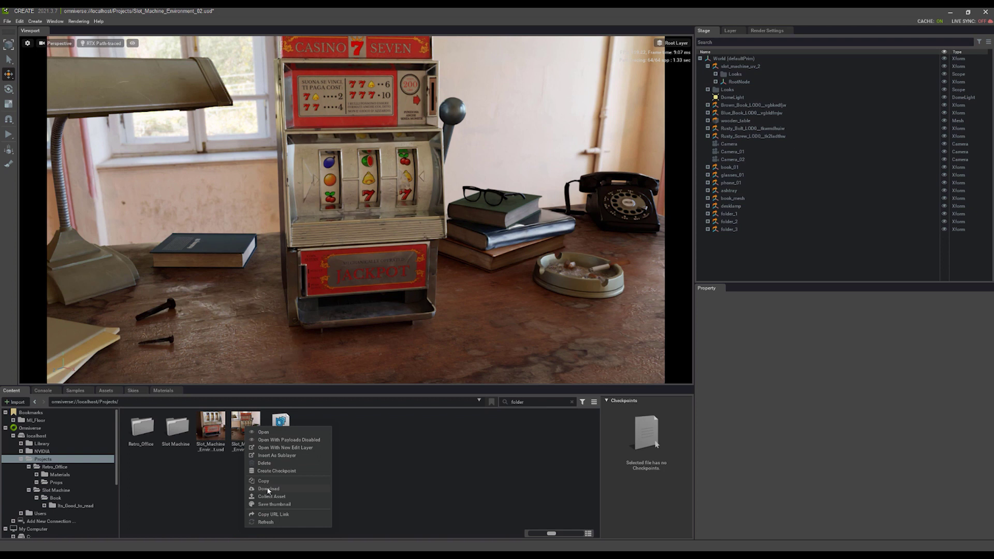
{"action": "left_click", "coordinate": [389, 464]}
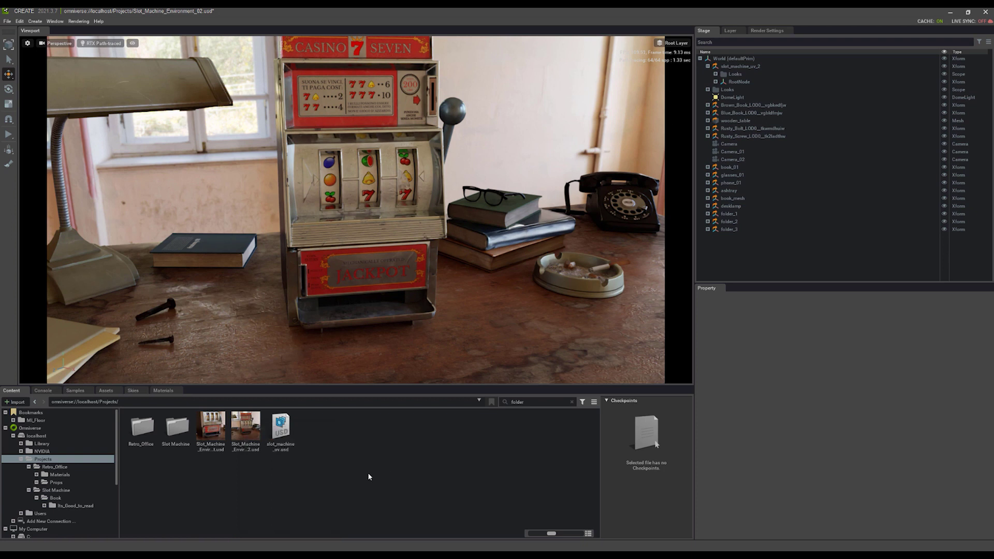
From localhost, collapse the Retro_Office and Slot Machine tree branches and open Projects.
{"action": "left_click", "coordinate": [36, 436]}
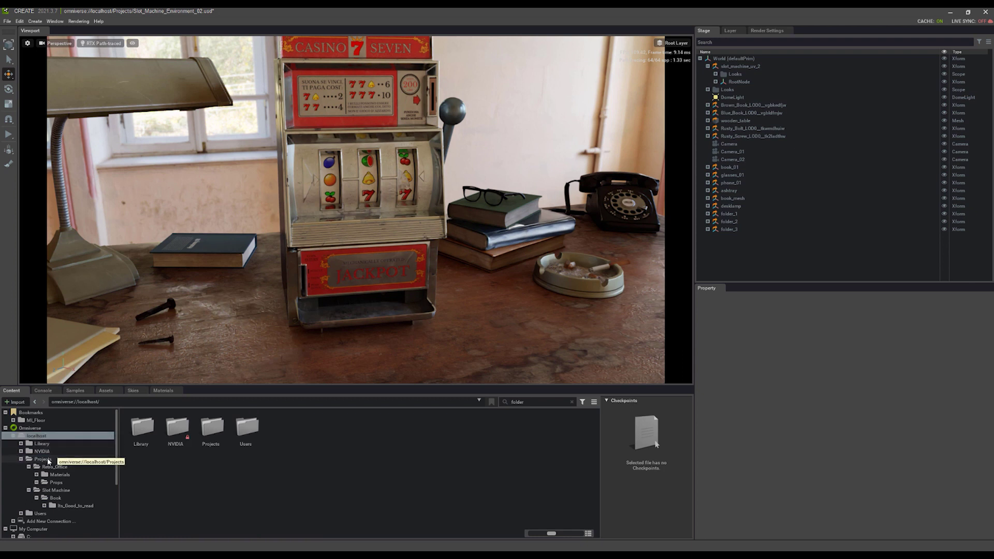
{"action": "left_click", "coordinate": [29, 467]}
{"action": "left_click", "coordinate": [29, 475]}
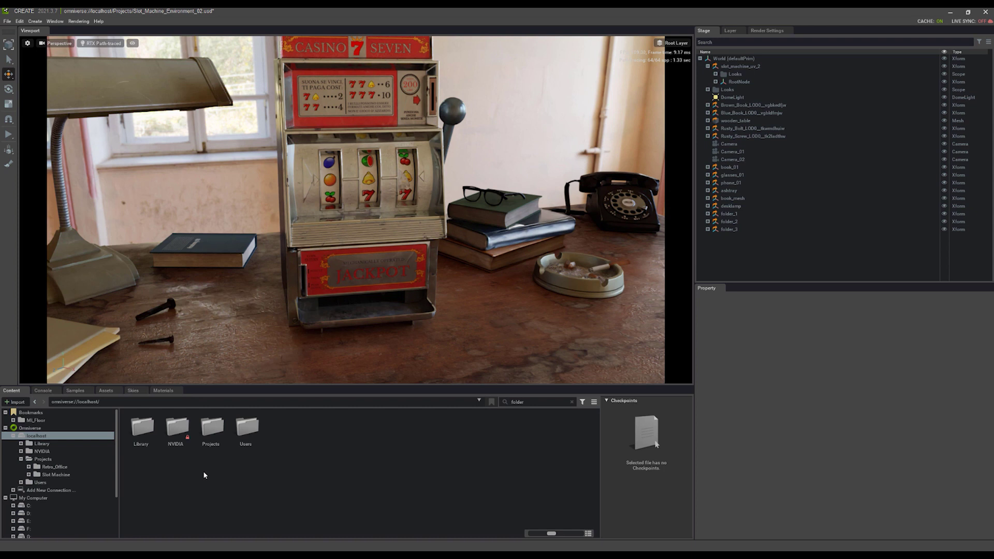
{"action": "double_click", "coordinate": [213, 433]}
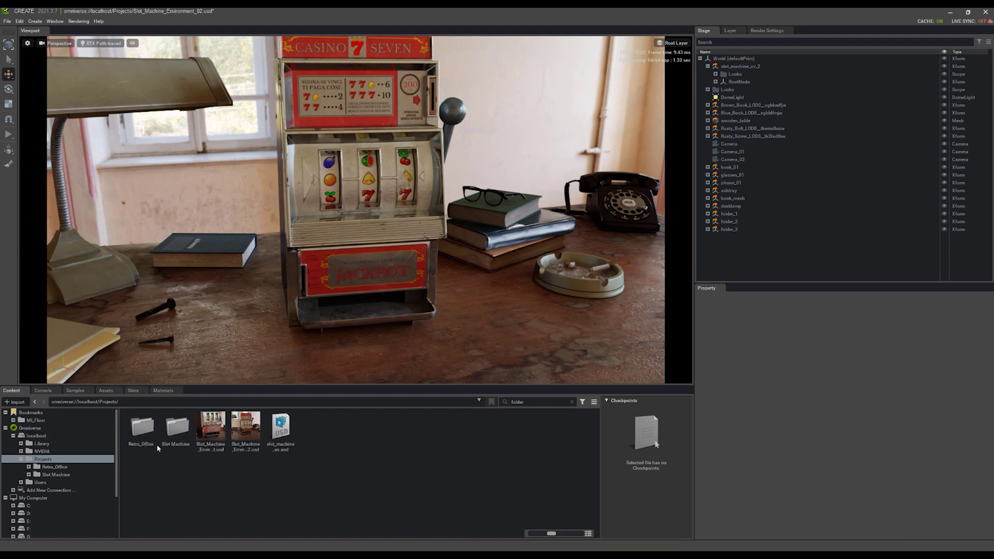
Download the Slot Machine/Book/Its_Good_to_read folder to the local Desktop.
{"action": "double_click", "coordinate": [174, 434]}
{"action": "double_click", "coordinate": [142, 429]}
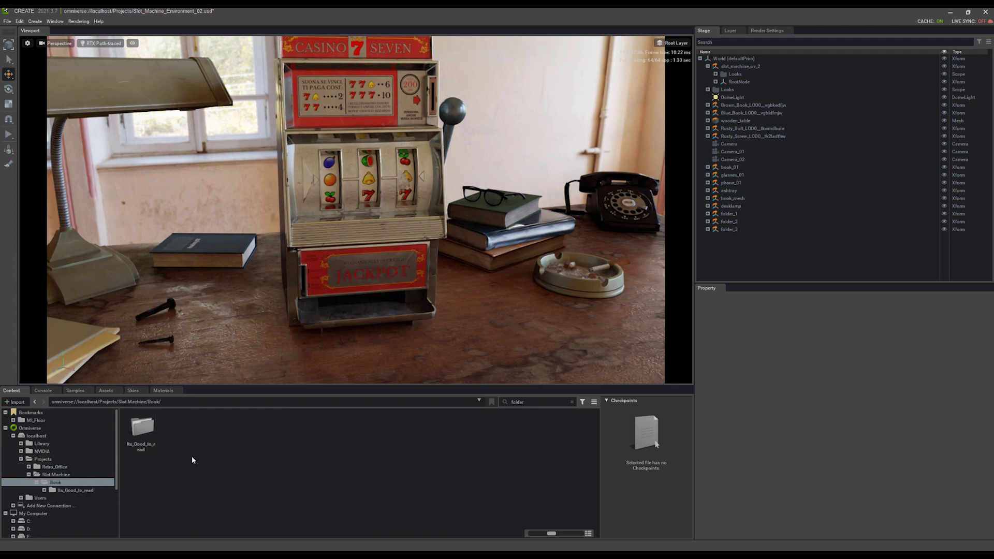
{"action": "left_click", "coordinate": [142, 431]}
{"action": "right_click", "coordinate": [142, 431]}
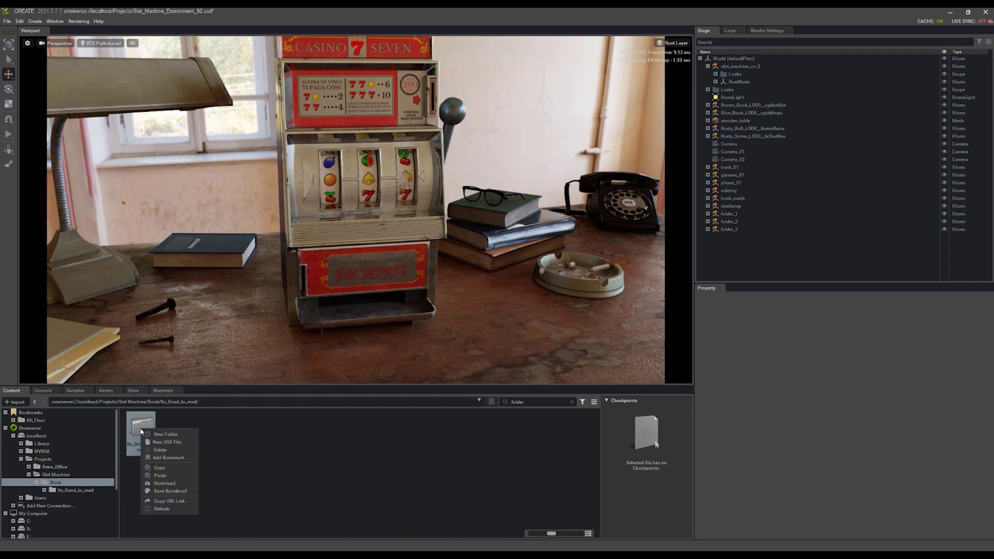
{"action": "left_click", "coordinate": [161, 484]}
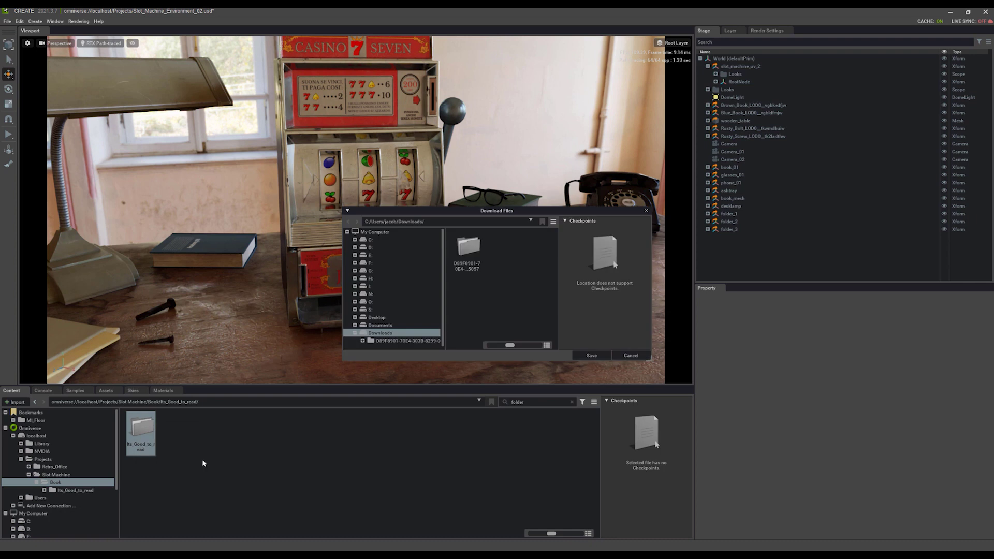
{"action": "left_click", "coordinate": [381, 317]}
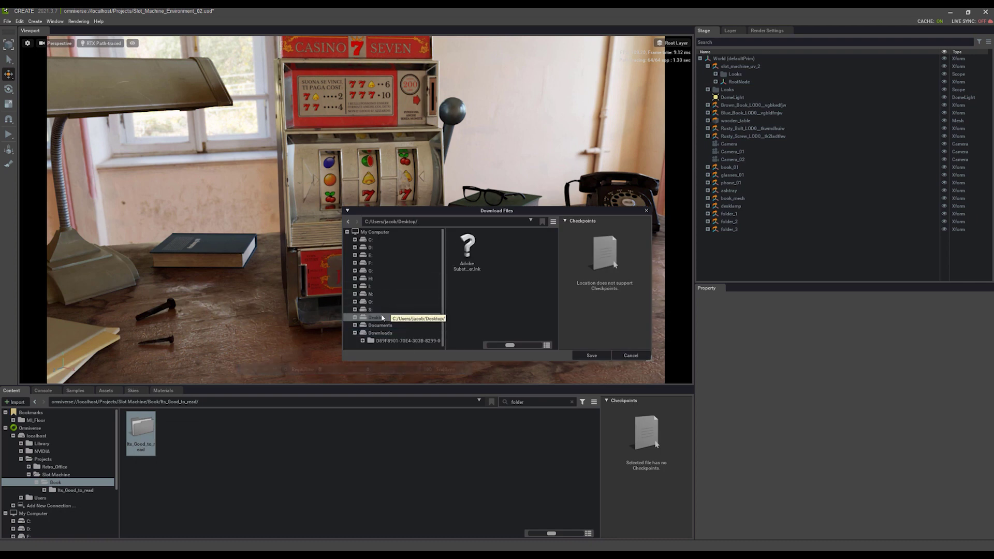
{"action": "left_click", "coordinate": [588, 355]}
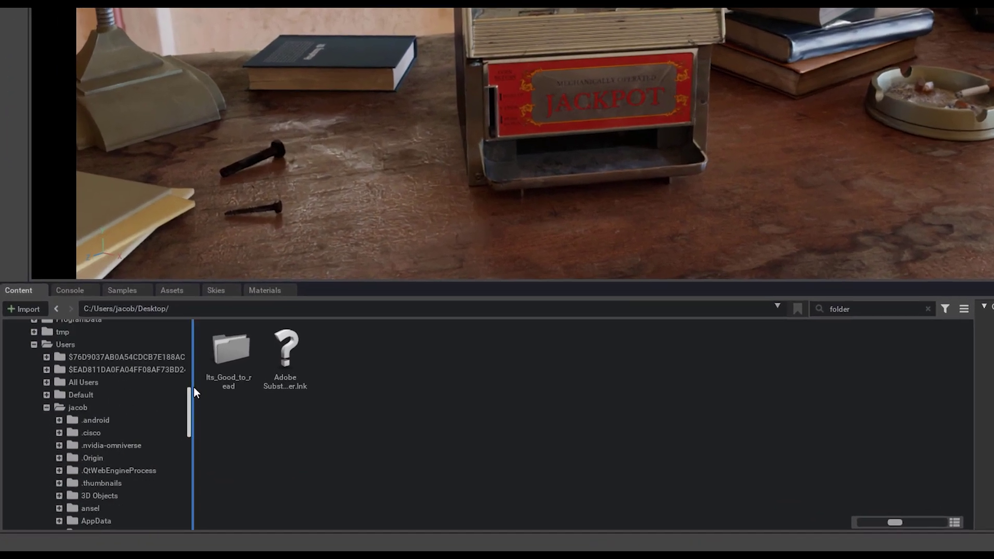
Open the Retro_Office folder under Projects.
{"action": "left_click_drag", "start_coordinate": [194, 387], "coordinate": [198, 325]}
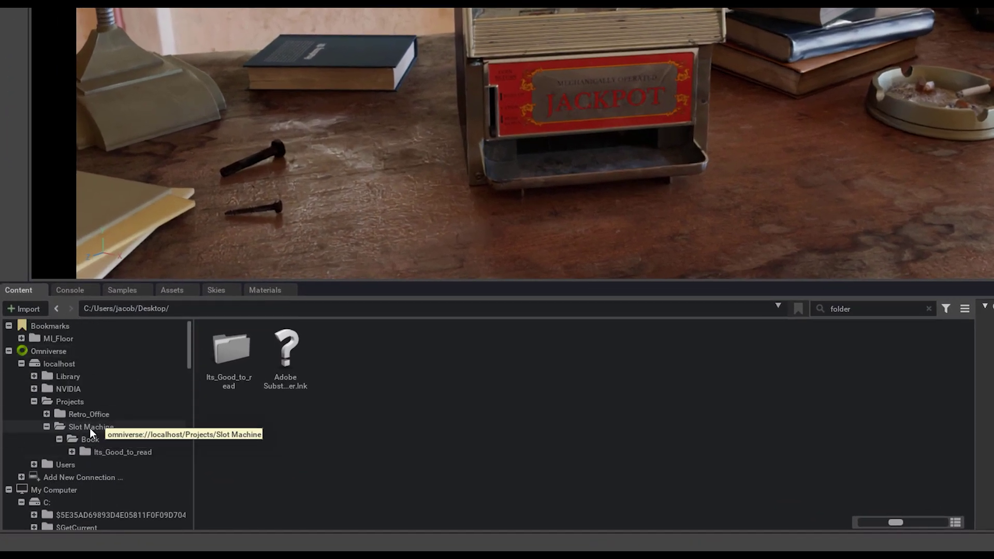
{"action": "left_click", "coordinate": [71, 402]}
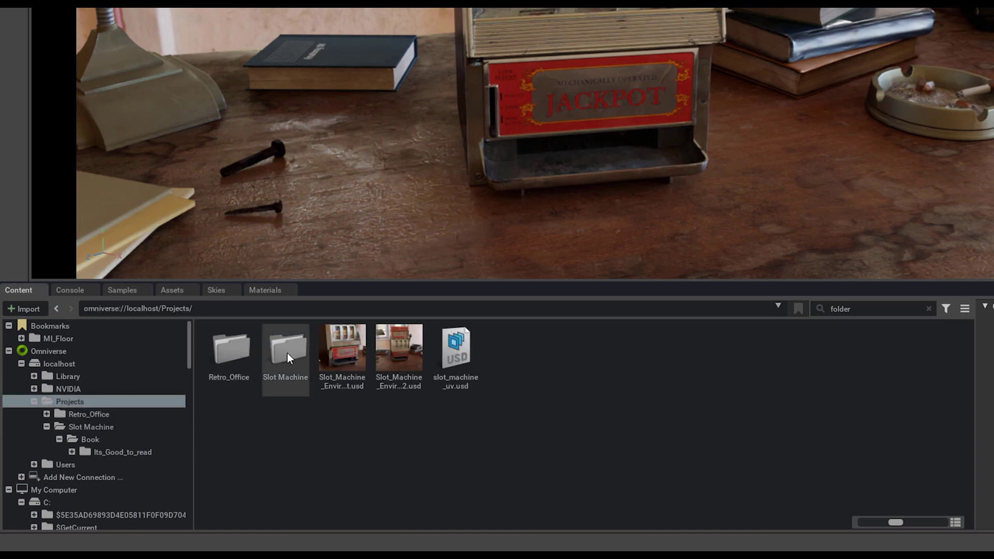
{"action": "double_click", "coordinate": [223, 353]}
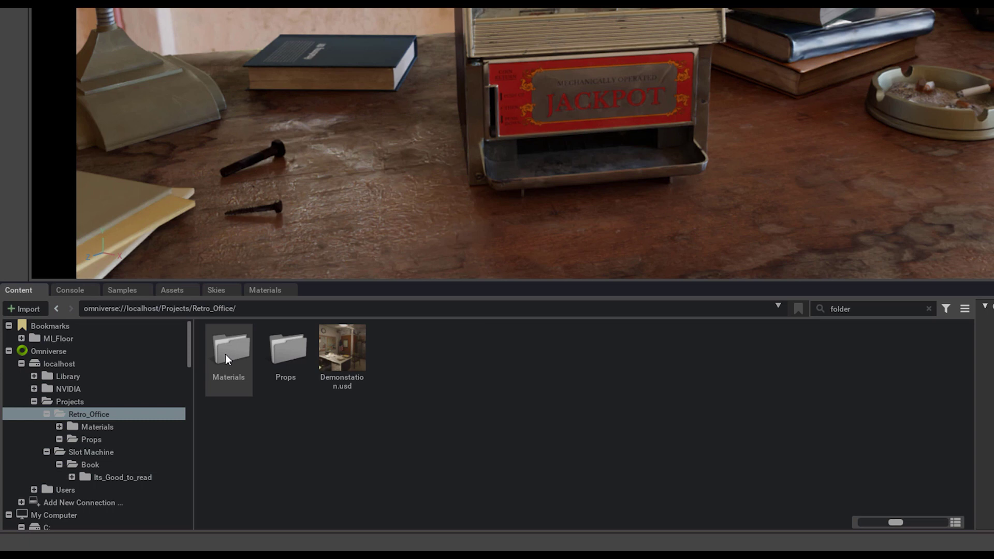
Upload the Desktop's Its_Good_to_read folder into Retro_Office.
{"action": "right_click", "coordinate": [413, 353]}
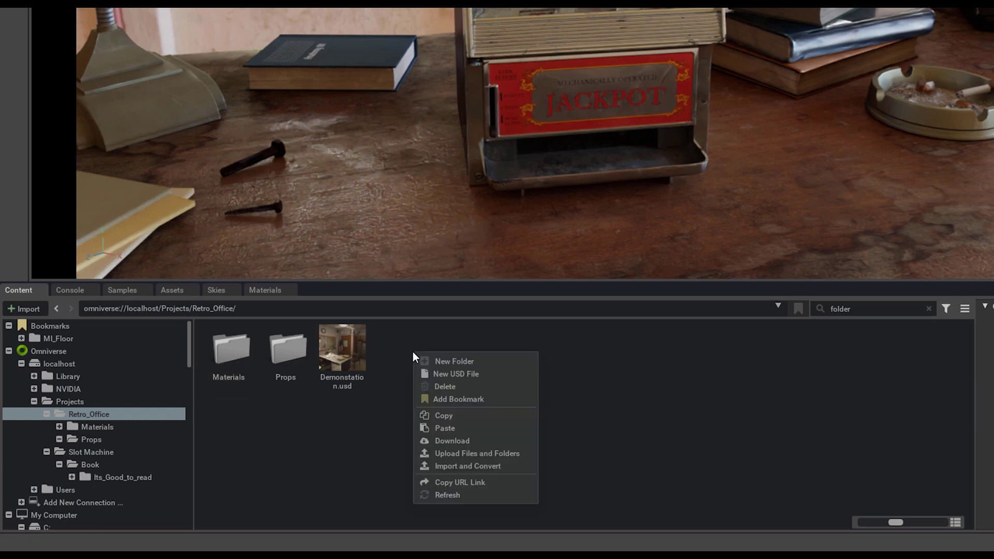
{"action": "left_click", "coordinate": [465, 453]}
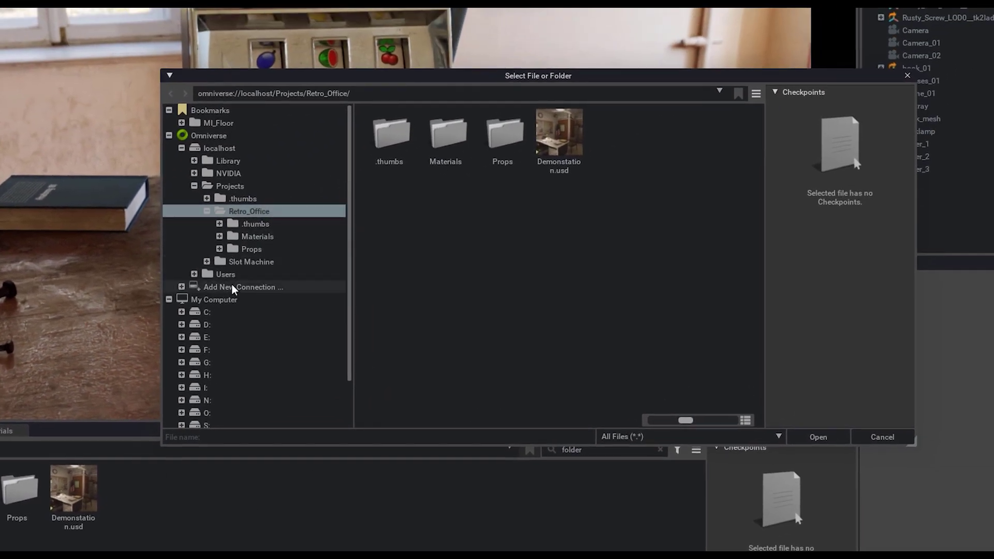
{"action": "scroll", "coordinate": [232, 284], "scroll_direction": "down", "scroll_amount": 1}
{"action": "left_click", "coordinate": [220, 386]}
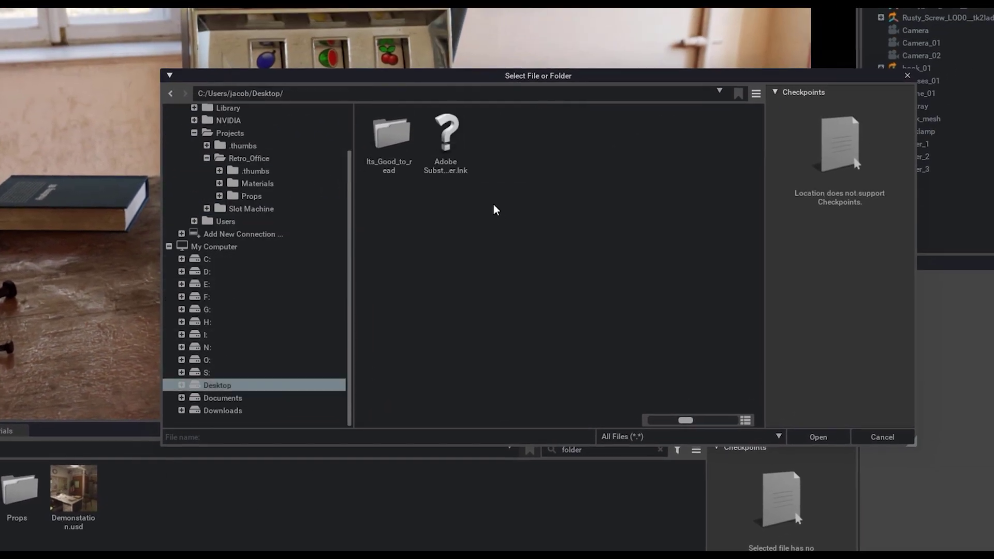
{"action": "double_click", "coordinate": [391, 168]}
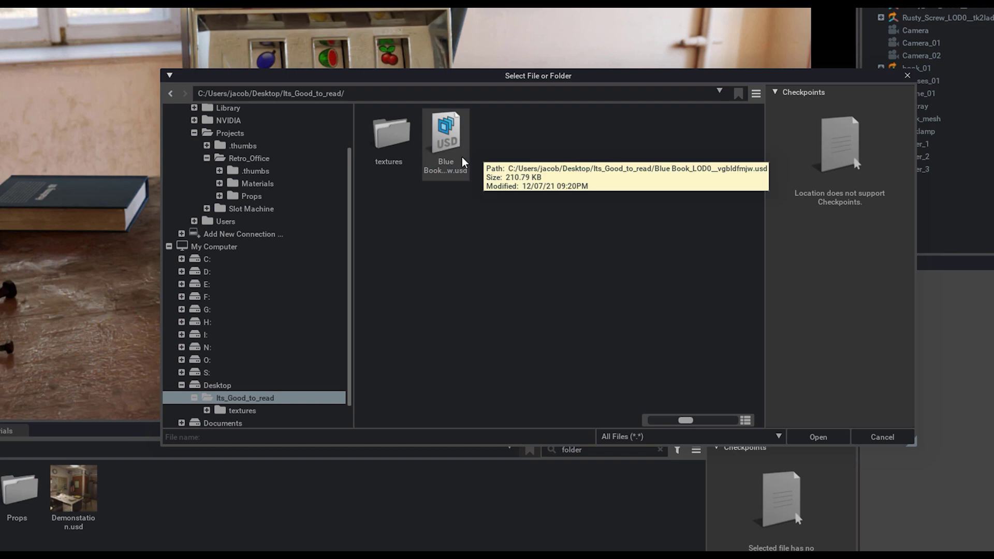
{"action": "left_click", "coordinate": [220, 386]}
{"action": "left_click", "coordinate": [394, 153]}
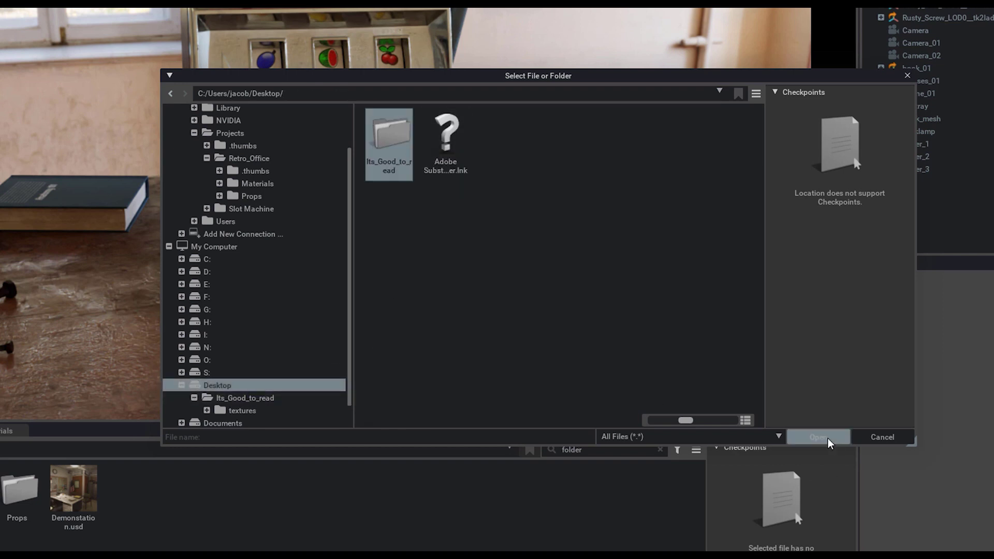
{"action": "left_click", "coordinate": [828, 438]}
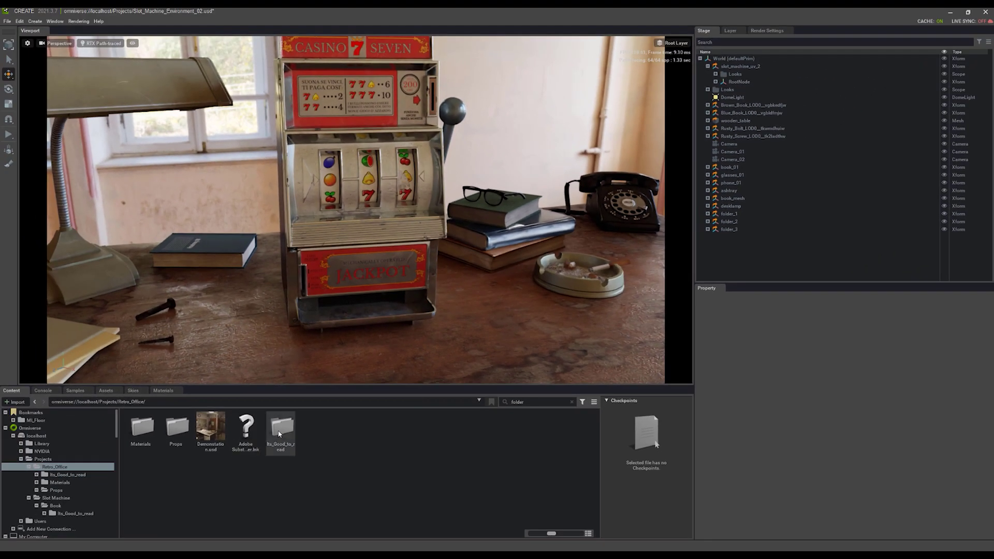
{"action": "double_click", "coordinate": [279, 433]}
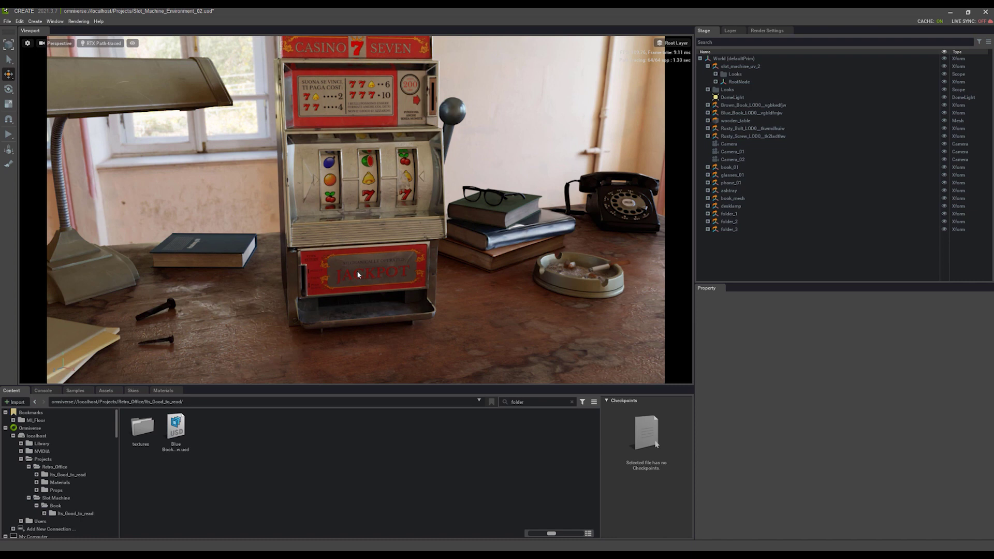
{"action": "left_click", "coordinate": [21, 459]}
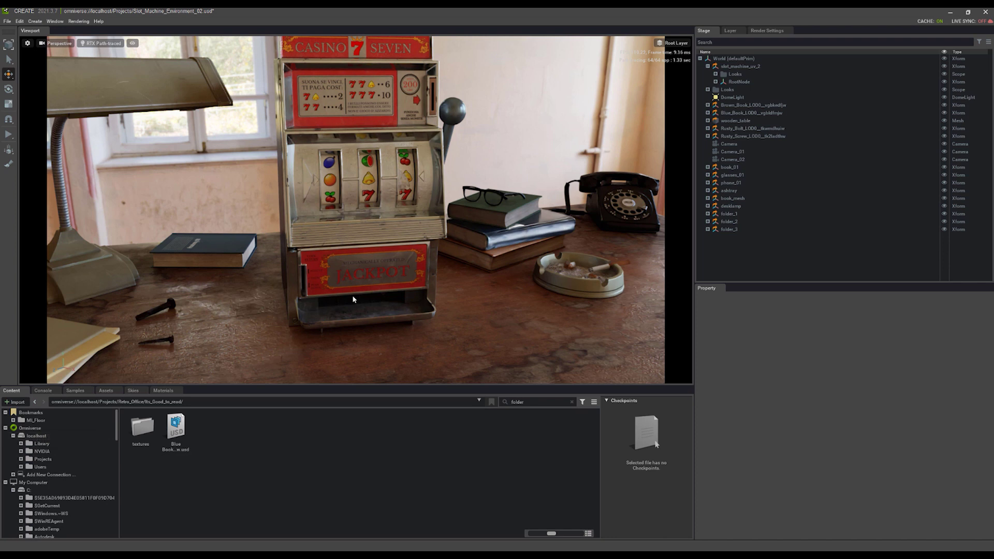
{"action": "left_click", "coordinate": [43, 460]}
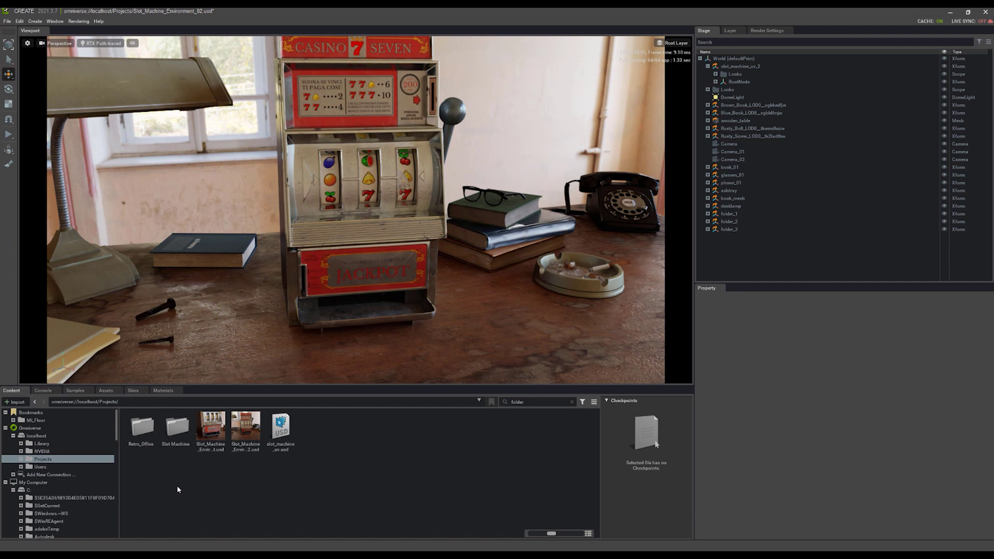
{"action": "double_click", "coordinate": [147, 435]}
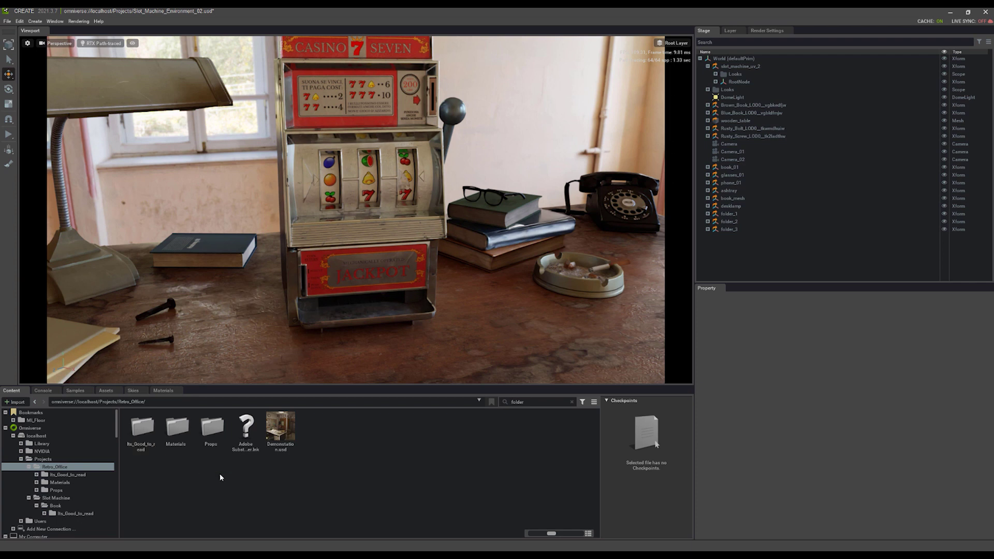
Open Retro_Office Props and search 'lamp', leaving desklamp.usd and fuselineclamp_01.usd.
{"action": "double_click", "coordinate": [213, 434]}
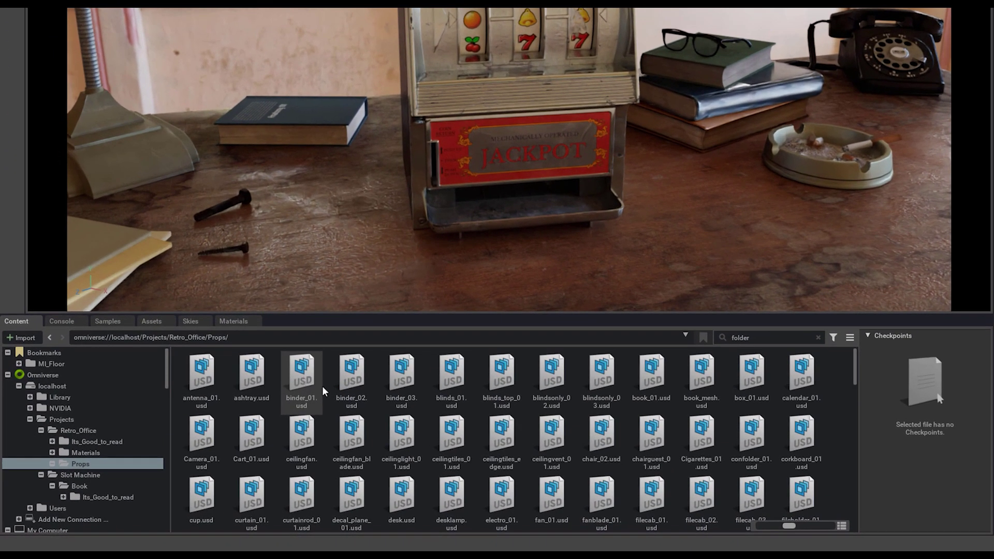
{"action": "scroll", "coordinate": [399, 455], "scroll_direction": "down", "scroll_amount": 3}
{"action": "scroll", "coordinate": [399, 455], "scroll_direction": "down", "scroll_amount": 5}
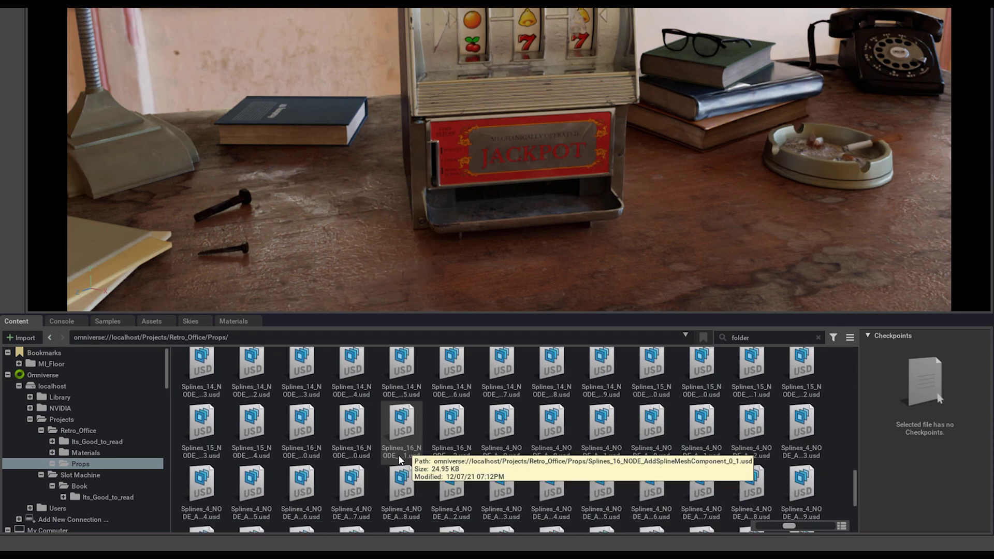
{"action": "scroll", "coordinate": [399, 455], "scroll_direction": "up", "scroll_amount": 10}
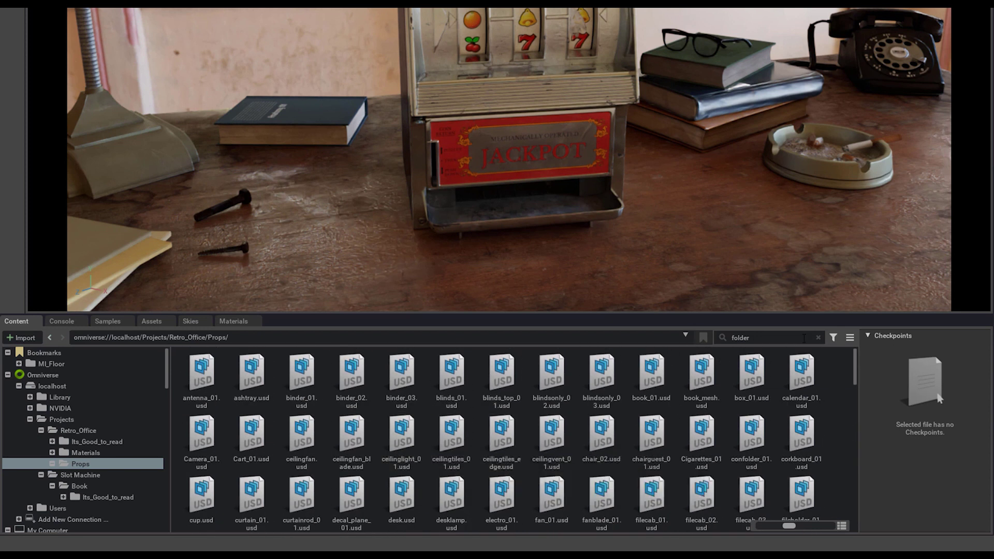
{"action": "left_click", "coordinate": [818, 337]}
{"action": "type", "text": "lamp"}
{"action": "key", "text": "Return"}
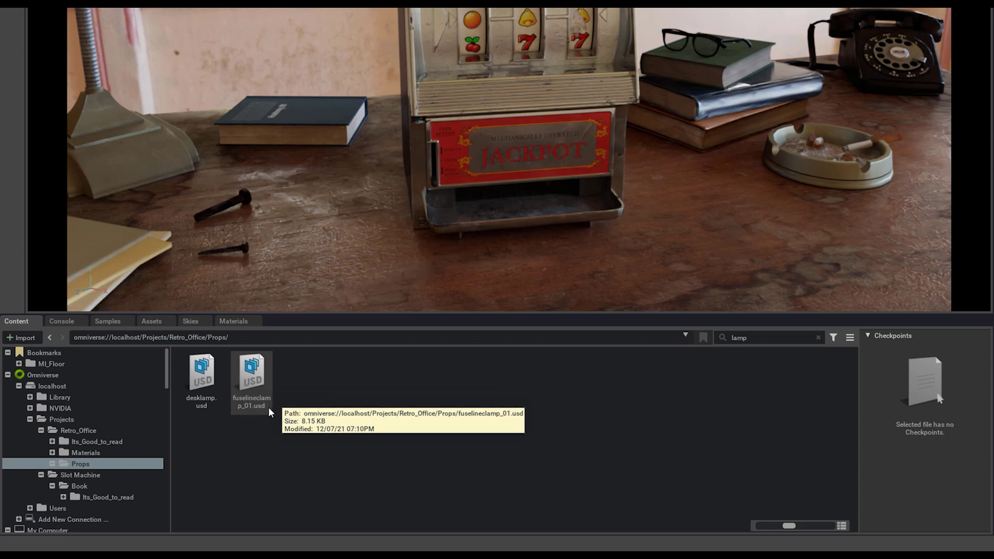
Filter the content browser to Textures files, then clear that filter so Projects lists unfiltered.
{"action": "left_click", "coordinate": [834, 338]}
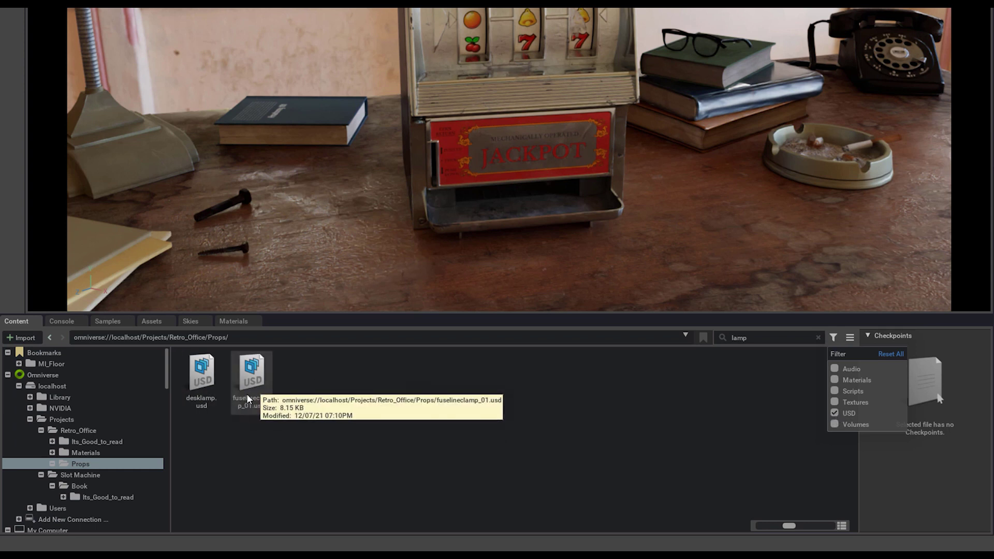
{"action": "left_click", "coordinate": [834, 402]}
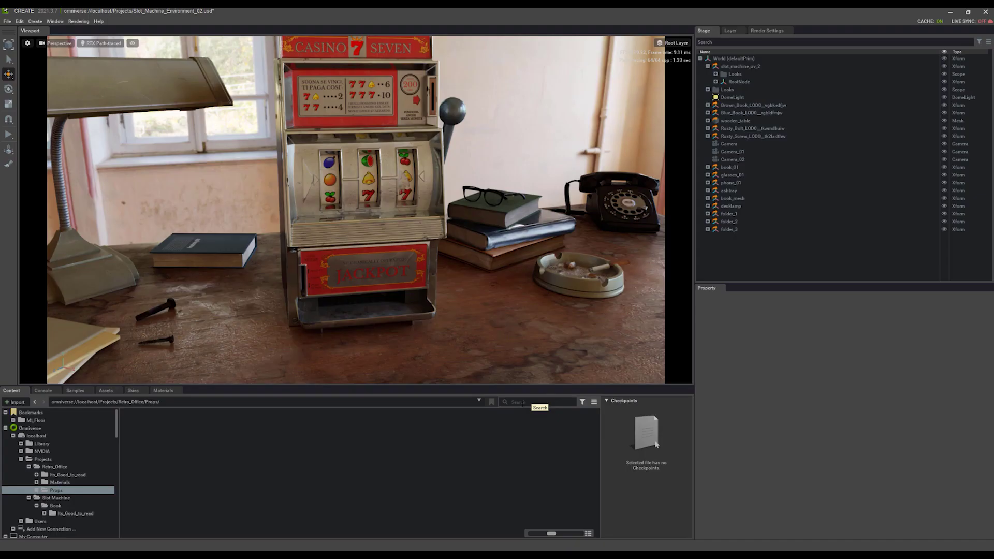
{"action": "left_click", "coordinate": [583, 402]}
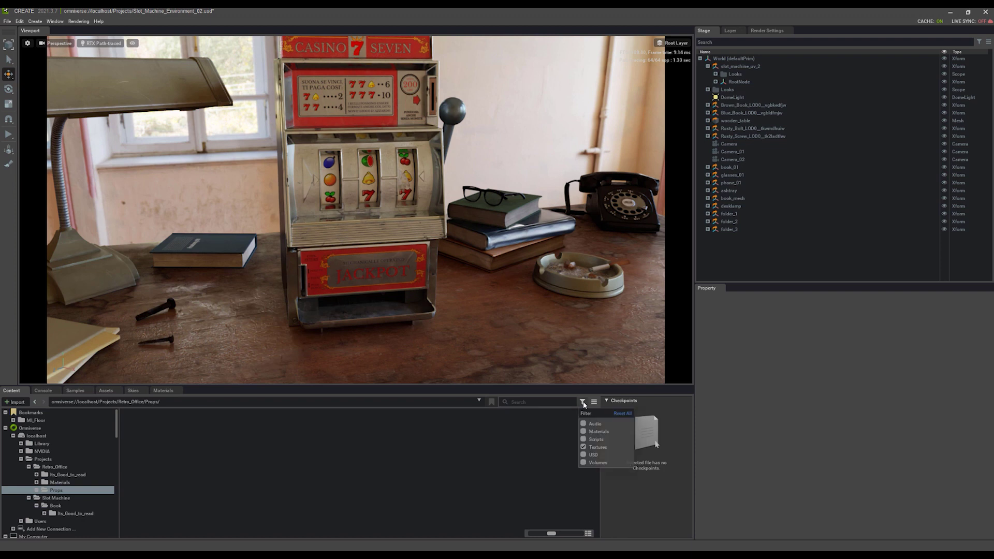
{"action": "left_click", "coordinate": [584, 447]}
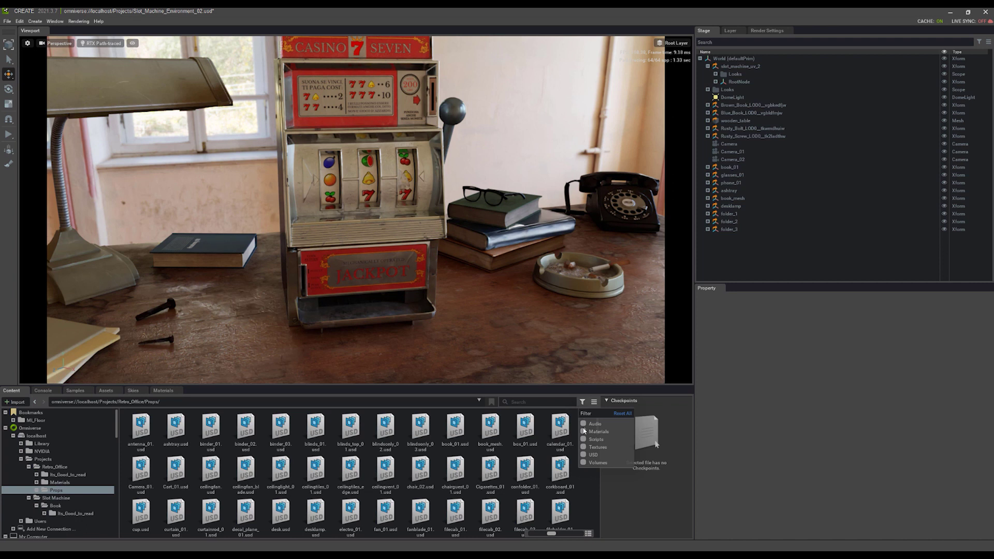
{"action": "left_click", "coordinate": [586, 483]}
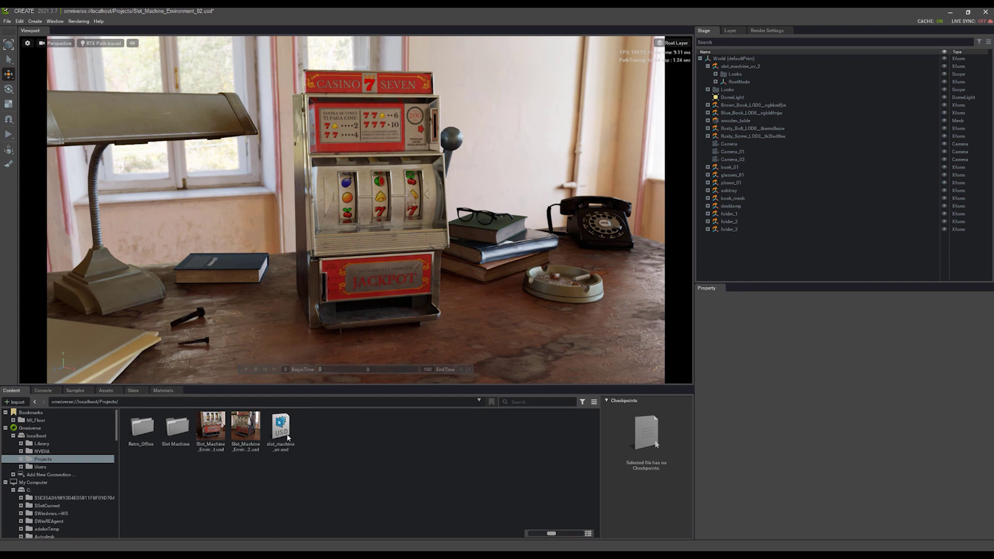
Show the checkpoints of Slot_Machine_Environment_02.usd and refresh the Projects folder listing.
{"action": "left_click", "coordinate": [245, 433]}
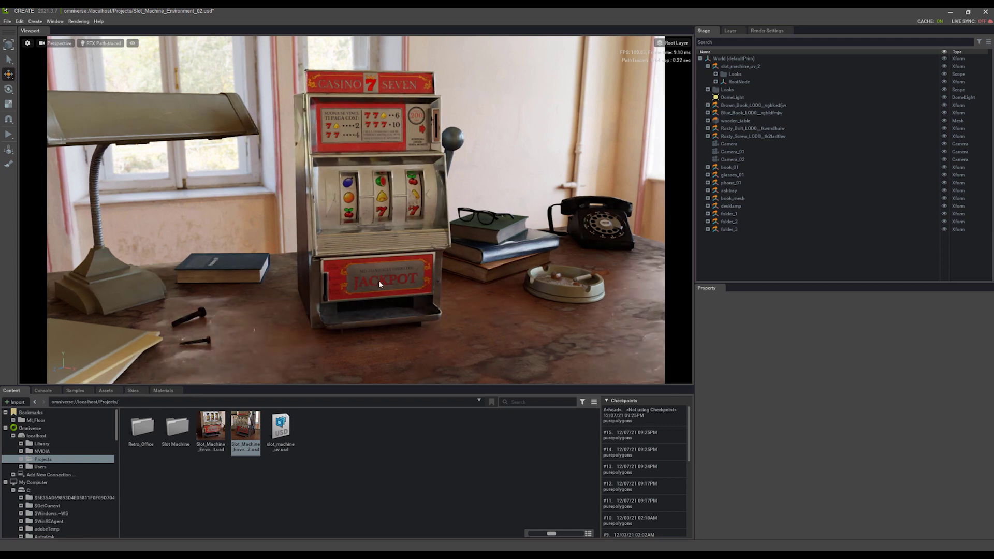
{"action": "right_click", "coordinate": [340, 437]}
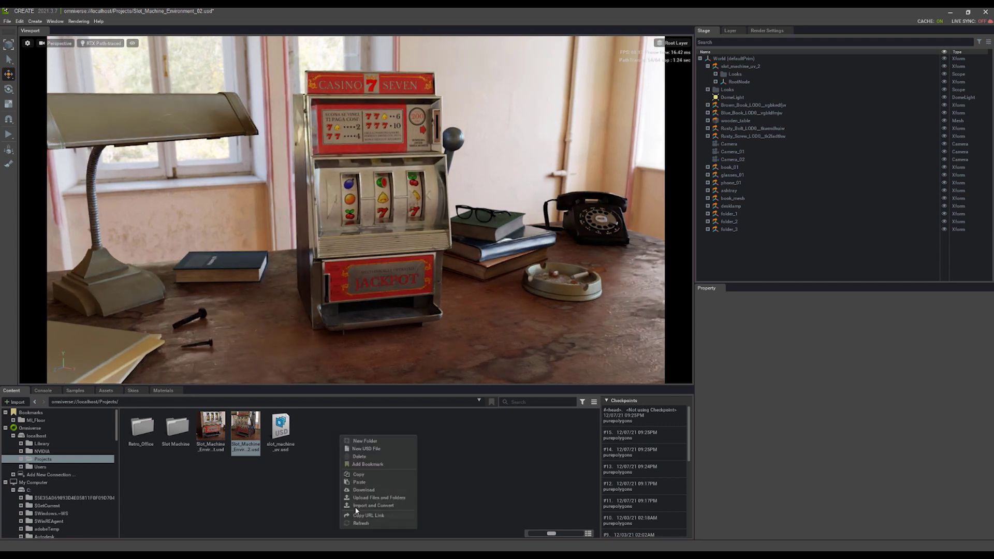
{"action": "left_click", "coordinate": [363, 524]}
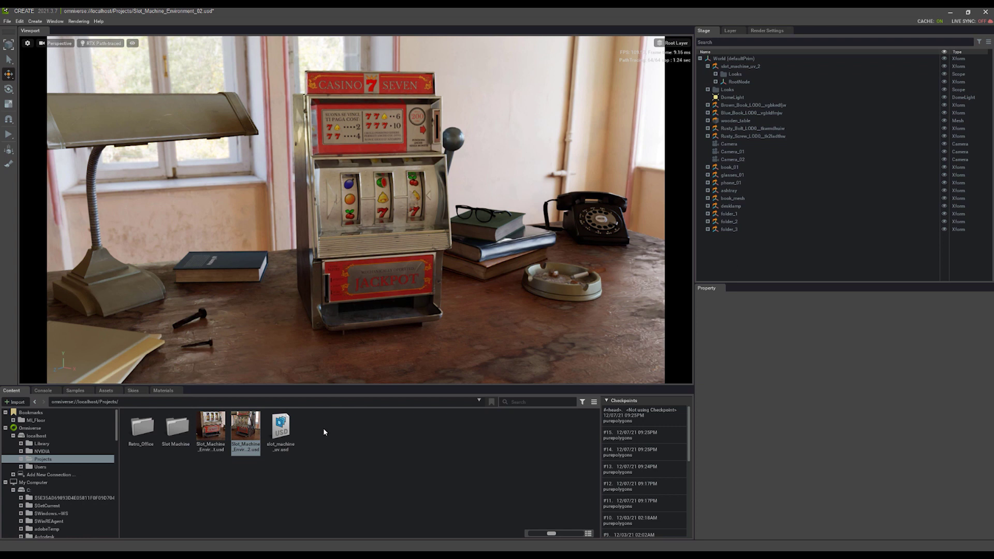
{"action": "mouse_move", "coordinate": [322, 244]}
{"action": "right_mouse_down"}
{"action": "mouse_move", "coordinate": [291, 237]}
{"action": "mouse_move", "coordinate": [281, 260]}
{"action": "mouse_move", "coordinate": [408, 265]}
{"action": "mouse_move", "coordinate": [395, 274]}
{"action": "mouse_move", "coordinate": [351, 265]}
{"action": "right_mouse_up"}
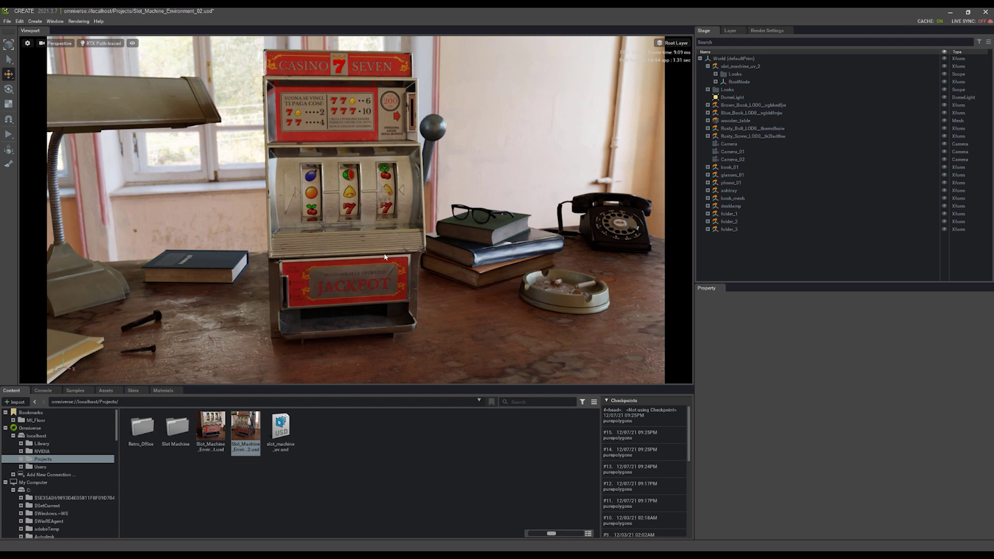
Orbit, pan and dolly the camera to a closer front view of the slot machine.
{"action": "middle_click_drag", "start_coordinate": [351, 262], "coordinate": [381, 260]}
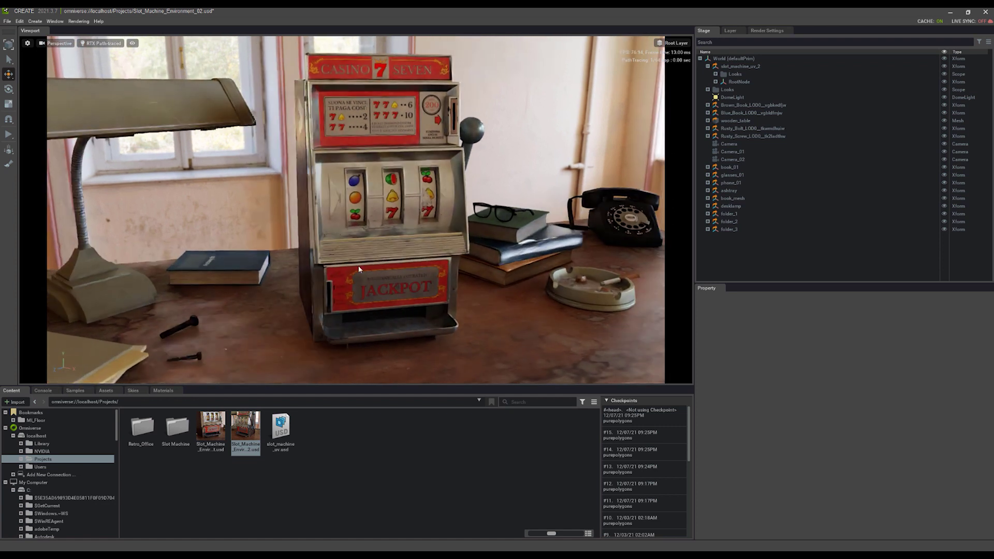
{"action": "right_click_drag", "start_coordinate": [381, 260], "coordinate": [356, 269]}
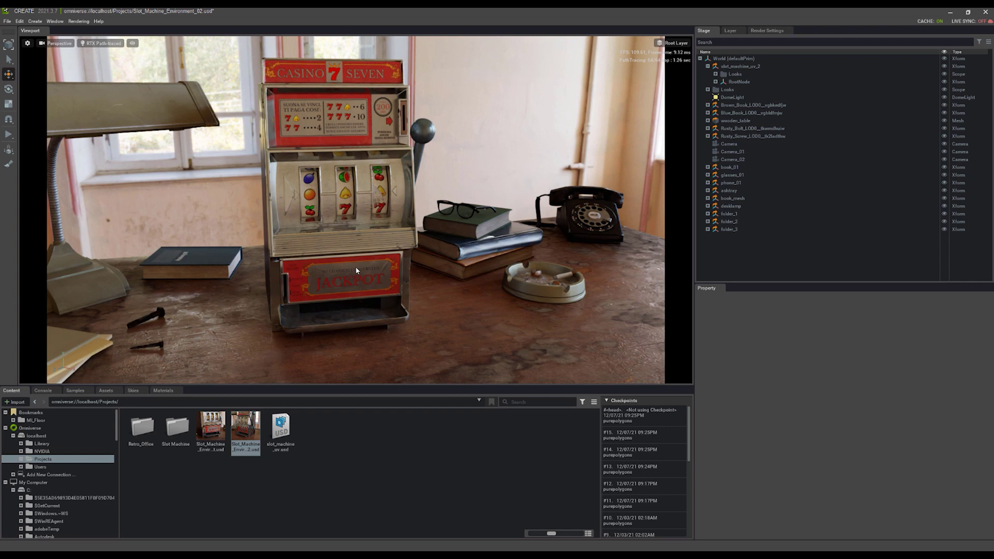
{"action": "mouse_move", "coordinate": [376, 251]}
{"action": "right_mouse_down"}
{"action": "mouse_move", "coordinate": [375, 237]}
{"action": "mouse_move", "coordinate": [368, 251]}
{"action": "right_mouse_up"}
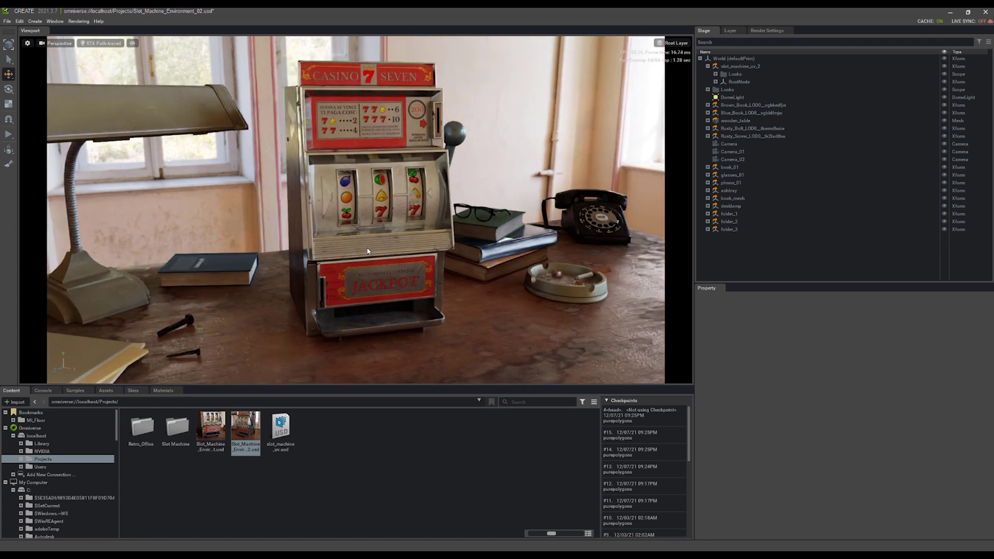